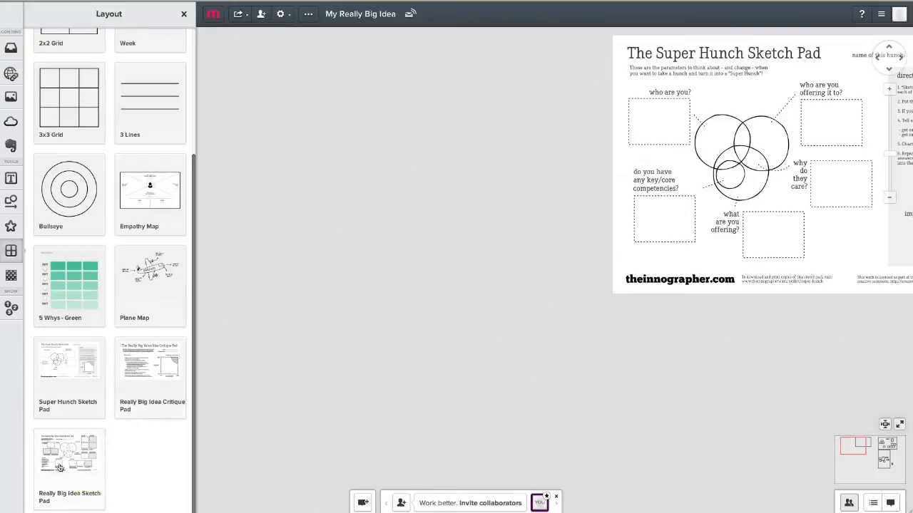
Step: Add the Really Big Idea Sketch Pad layout to the mural beside the Super Hunch Sketch Pad
left_click_drag(66, 457, 374, 116)
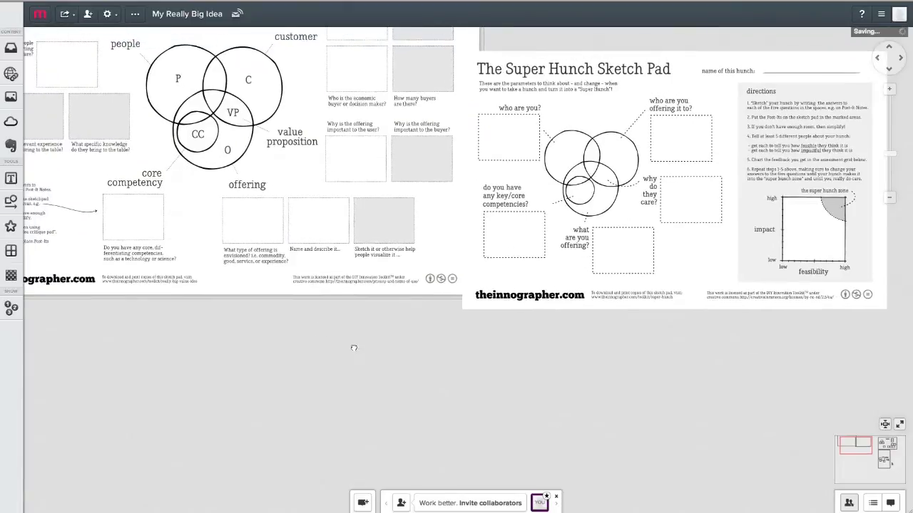
mouse_move(384, 274)
left_mouse_down()
mouse_move(342, 287)
mouse_move(318, 321)
mouse_move(359, 316)
left_mouse_up()
left_click_drag(604, 387, 589, 321)
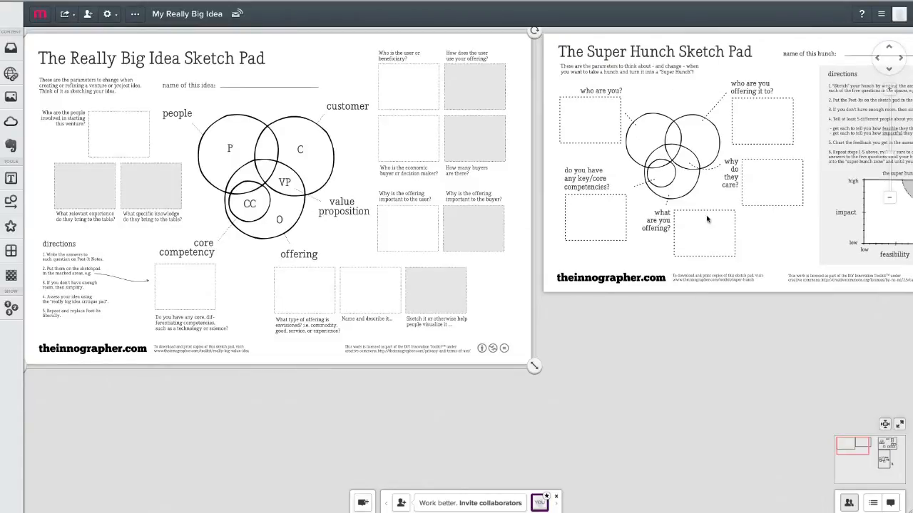
left_click_drag(681, 316, 648, 329)
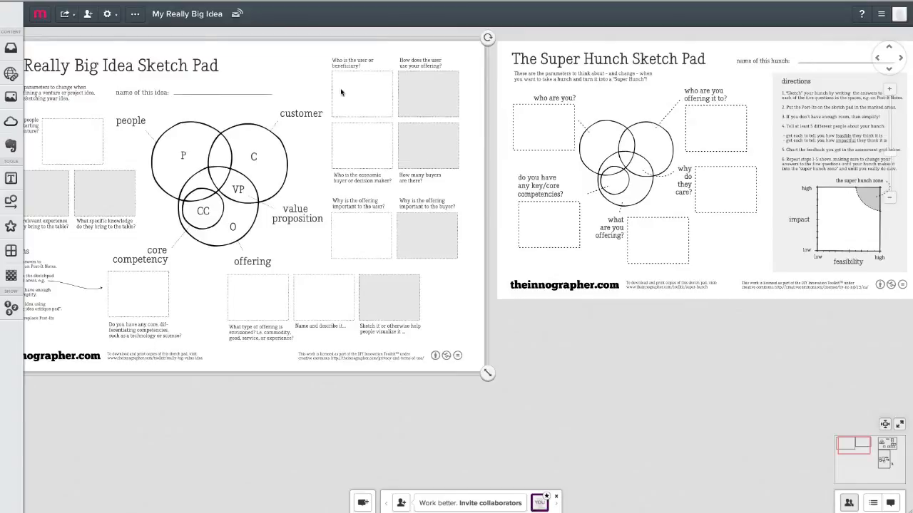
left_click(566, 204)
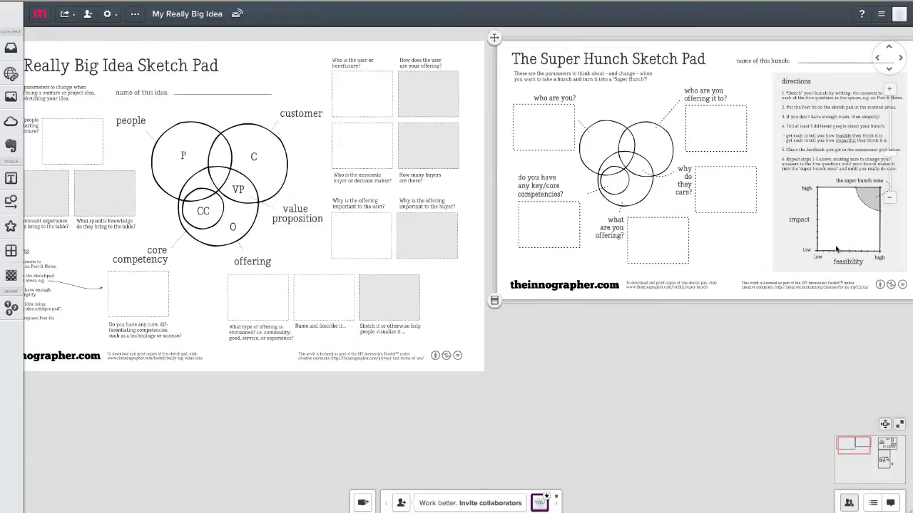
Step: Add the Really Big Idea Critique Pad layout and position it directly below the Really Big Idea Sketch Pad
left_click_drag(325, 408, 485, 298)
left_click_drag(150, 286, 93, 183)
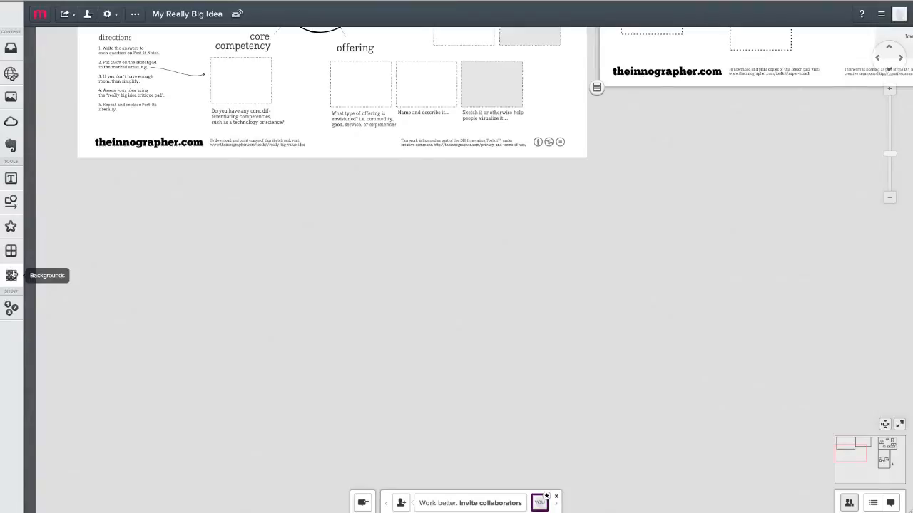
left_click(11, 251)
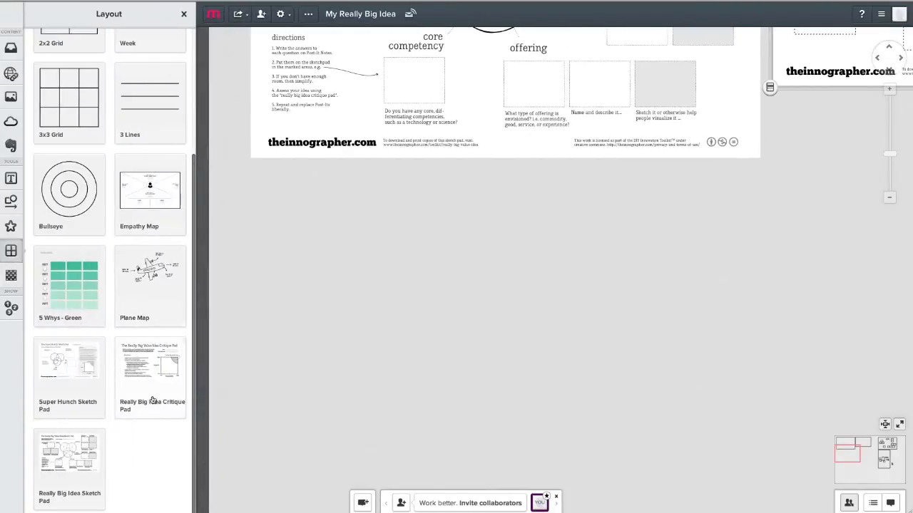
left_click_drag(147, 376, 303, 311)
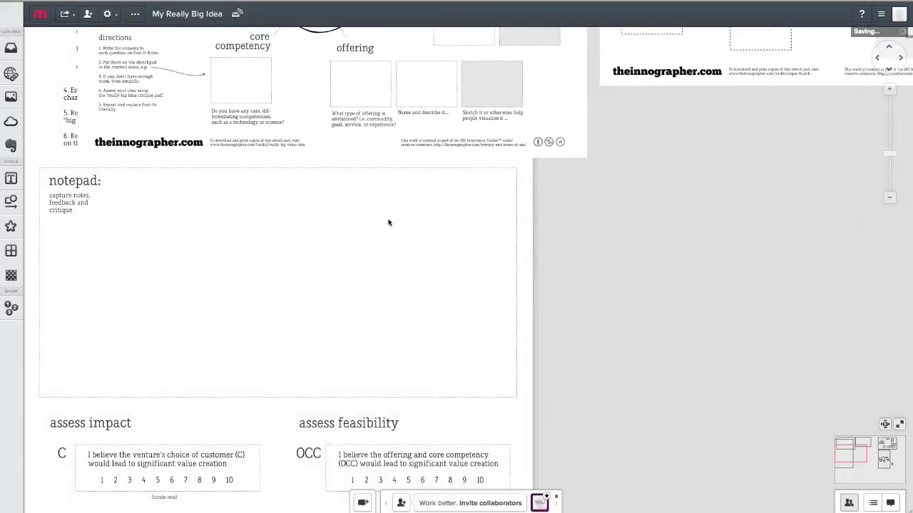
mouse_move(389, 223)
left_mouse_down()
mouse_move(442, 447)
mouse_move(443, 429)
left_mouse_up()
mouse_move(451, 306)
left_mouse_down()
mouse_move(449, 371)
mouse_move(462, 371)
mouse_move(464, 346)
left_mouse_up()
left_click(890, 197)
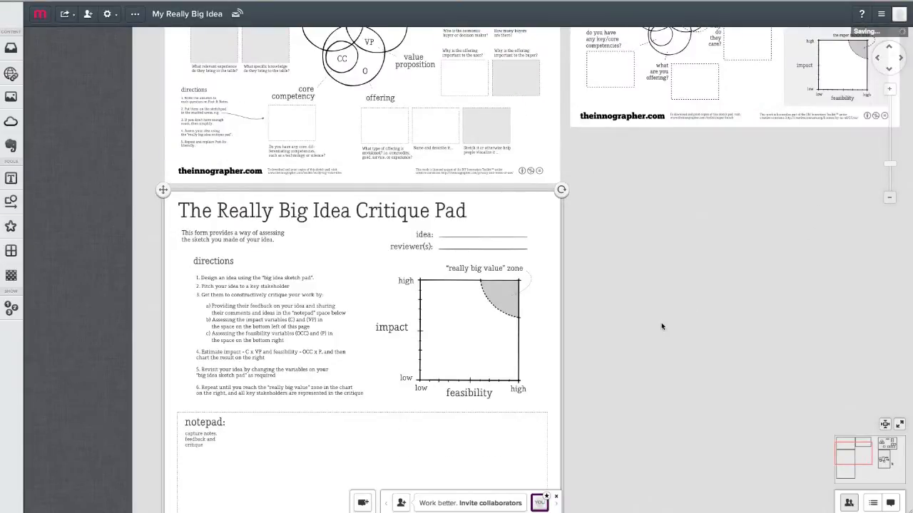
Step: Shrink the Really Big Idea Critique Pad proportionally to about three quarters of its size
scroll(661, 327, "down", 10)
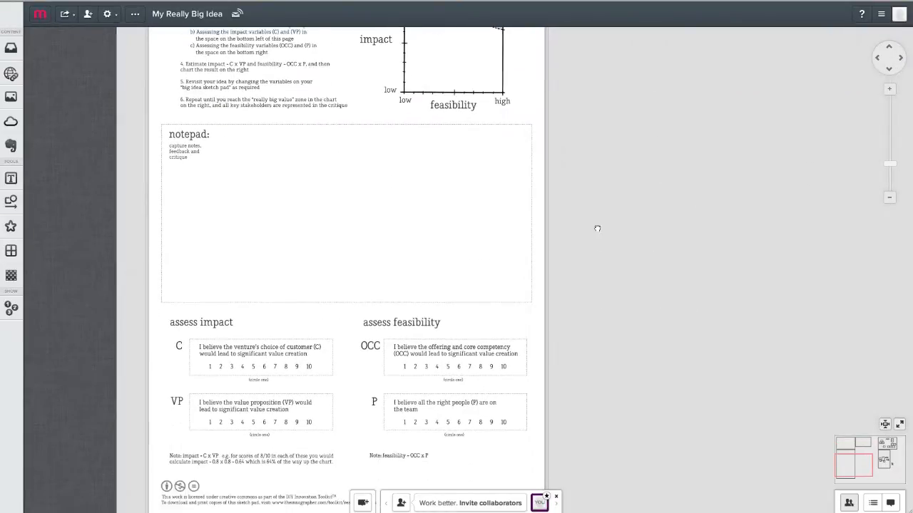
scroll(592, 214, "down", 3)
left_click_drag(542, 428, 442, 335)
mouse_move(491, 133)
left_mouse_down()
mouse_move(477, 335)
mouse_move(506, 393)
mouse_move(515, 455)
mouse_move(505, 416)
left_mouse_up()
Step: Delete the Super Hunch Sketch Pad from the mural
mouse_move(592, 190)
left_mouse_down()
mouse_move(544, 311)
mouse_move(537, 382)
mouse_move(533, 355)
left_mouse_up()
left_click(560, 208)
key("Delete")
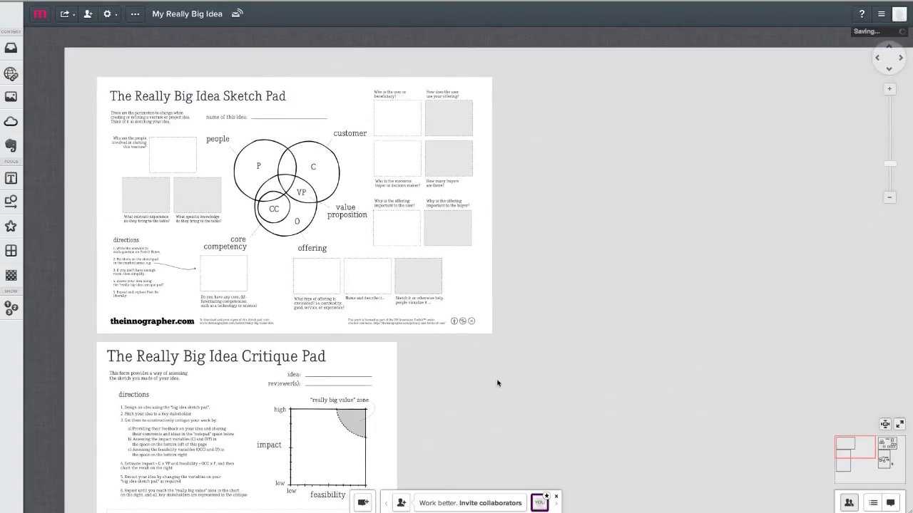
Step: Reduce the Really Big Idea Critique Pad slightly further, keeping it below the sketch pad
scroll(497, 384, "down", 5)
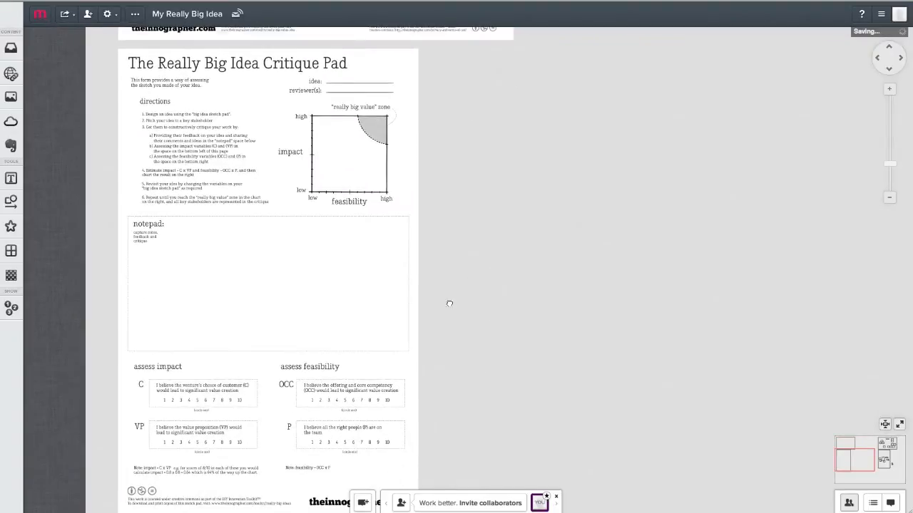
scroll(452, 313, "down", 2)
left_click(403, 392)
left_click_drag(409, 404, 378, 373)
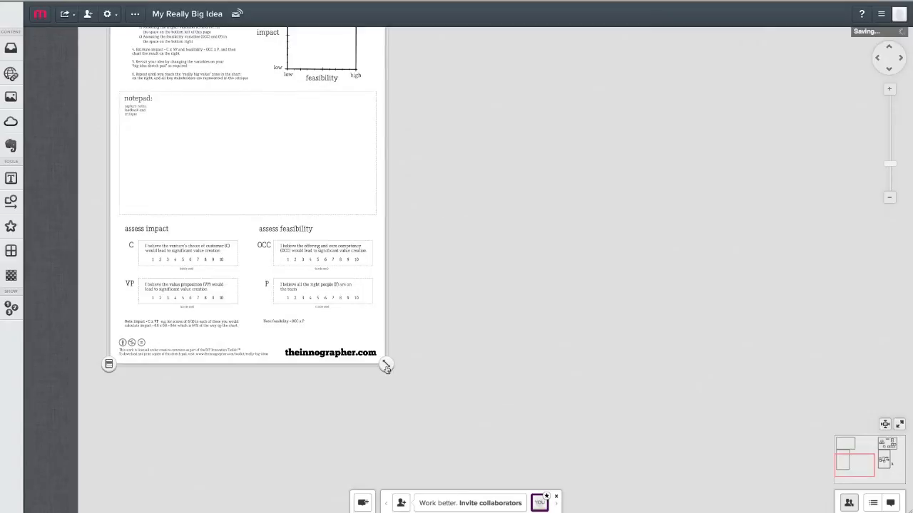
left_click_drag(398, 183, 417, 366)
left_click(336, 333)
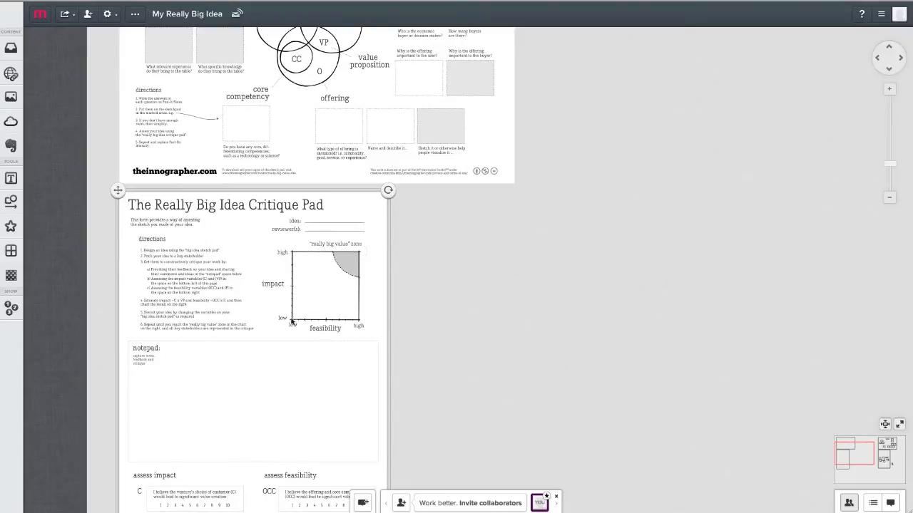
Step: Examine the question boxes on the blank Really Big Idea Sketch Pad, including the customer, value proposition and offering areas
mouse_move(451, 247)
left_mouse_down()
mouse_move(458, 370)
mouse_move(442, 360)
mouse_move(417, 366)
left_mouse_up()
left_click(890, 98)
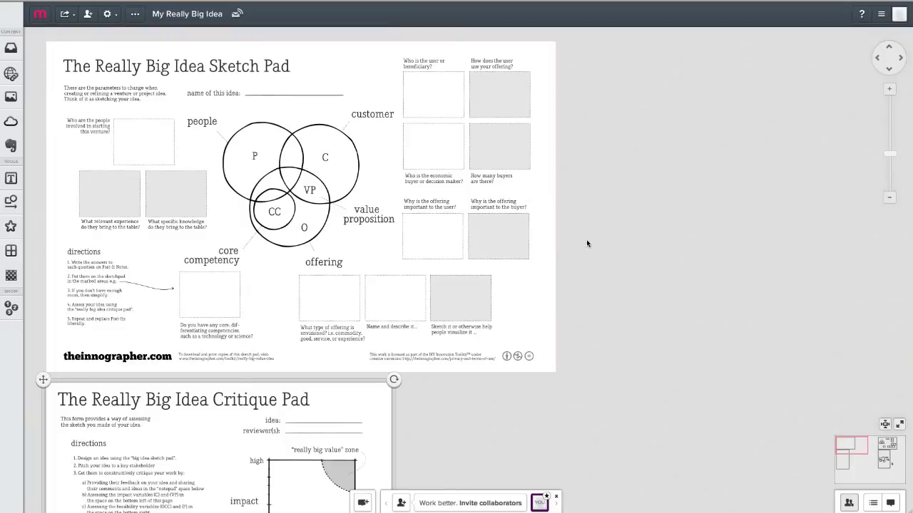
left_click(883, 89)
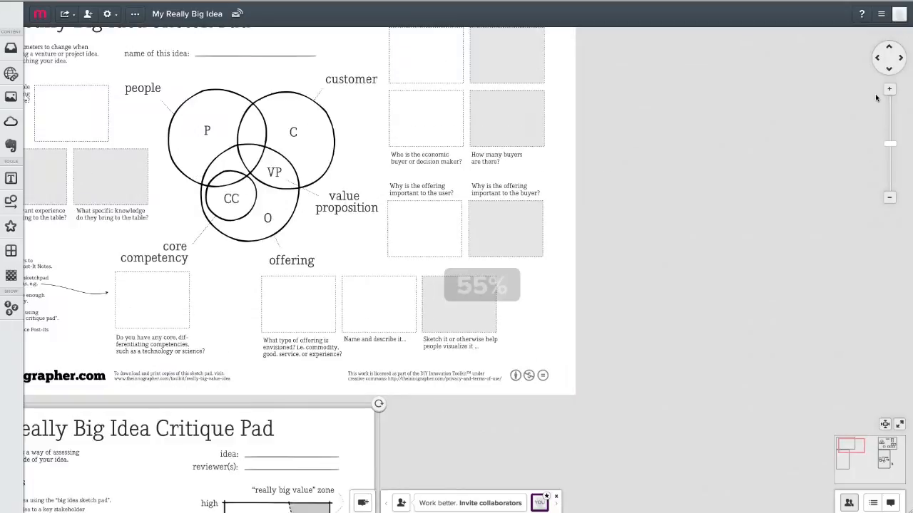
left_click(884, 89)
left_click_drag(713, 100, 625, 218)
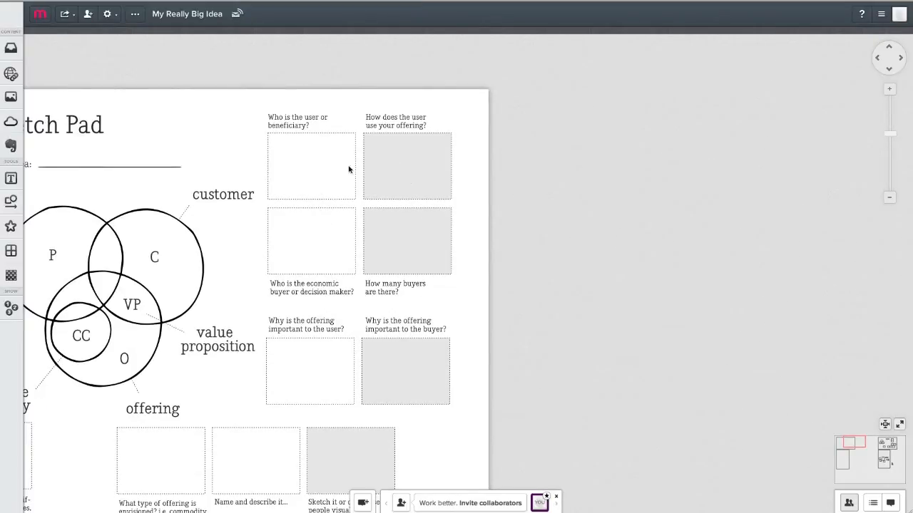
scroll(360, 302, "down", 5)
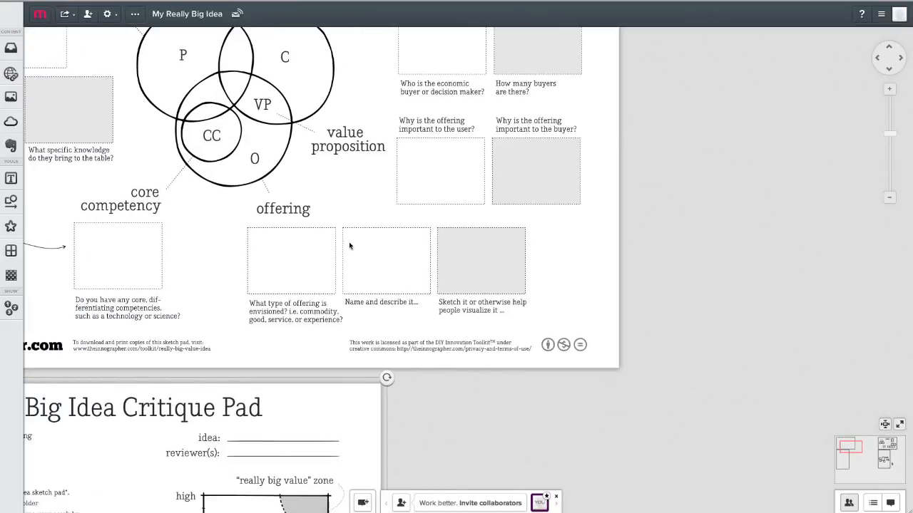
left_click(887, 199)
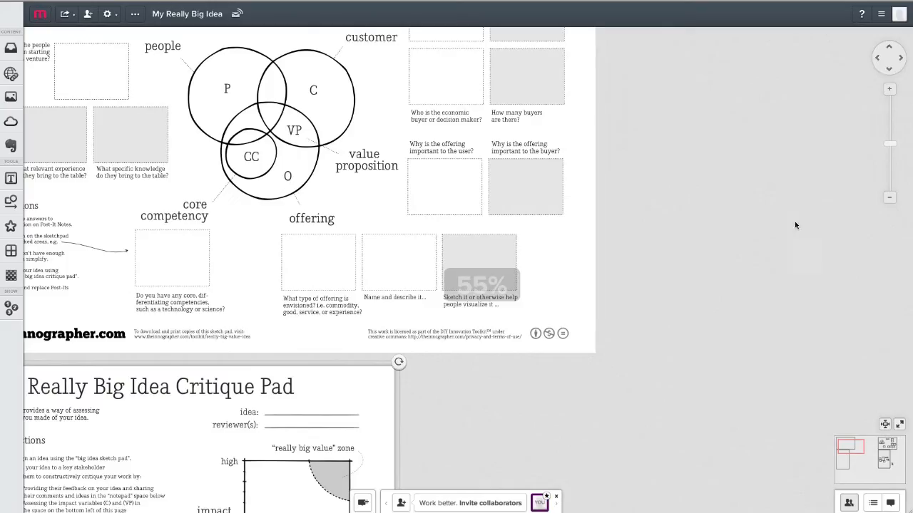
left_click(888, 200)
Step: Examine the blank Really Big Idea Critique Pad's directions, impact and feasibility chart, notepad and assessment scales
left_click_drag(487, 376, 511, 71)
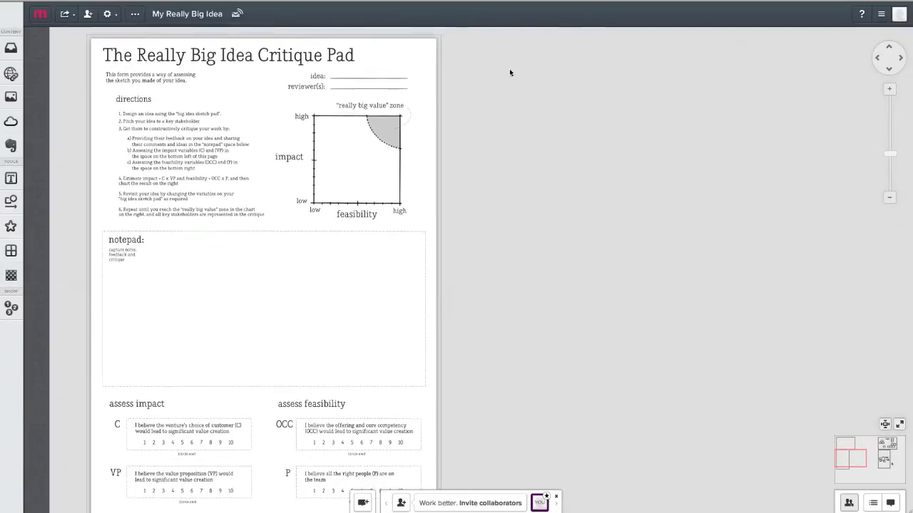
left_click(888, 90)
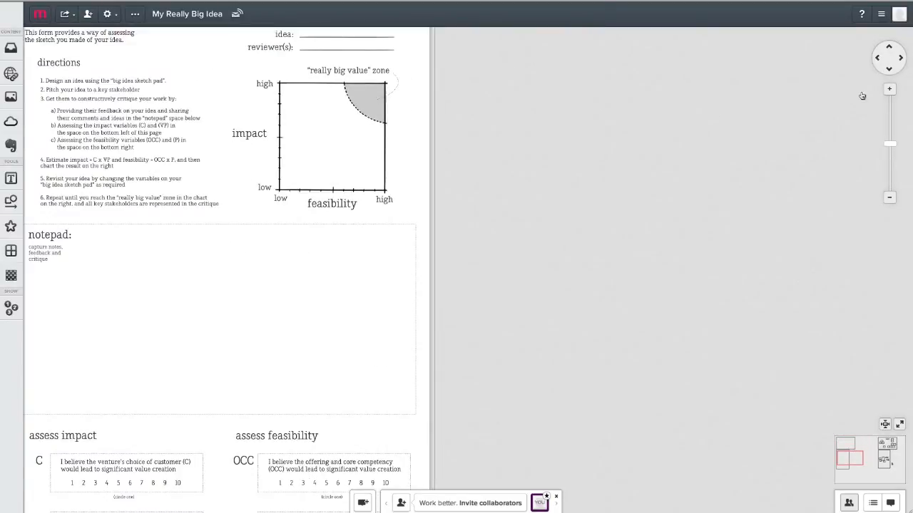
left_click(888, 90)
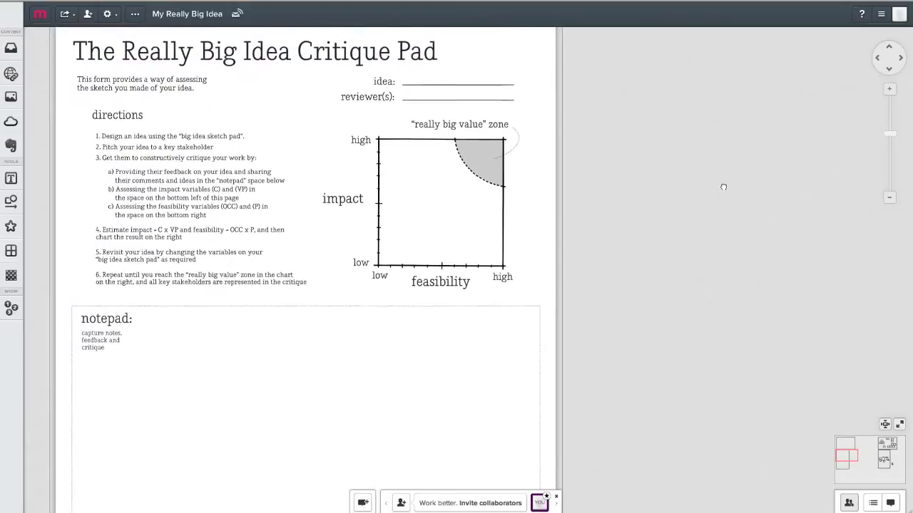
left_click_drag(597, 284, 605, 132)
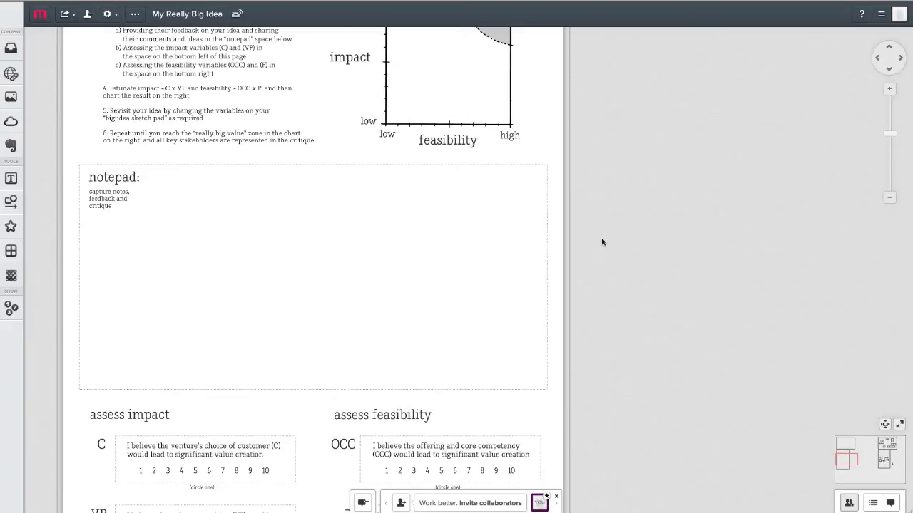
scroll(588, 198, "down", 4)
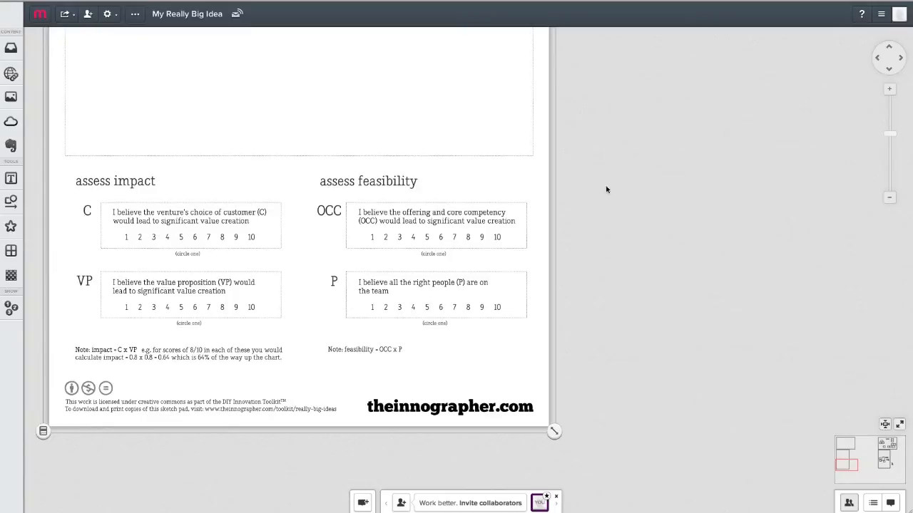
left_click(887, 199)
left_click(886, 201)
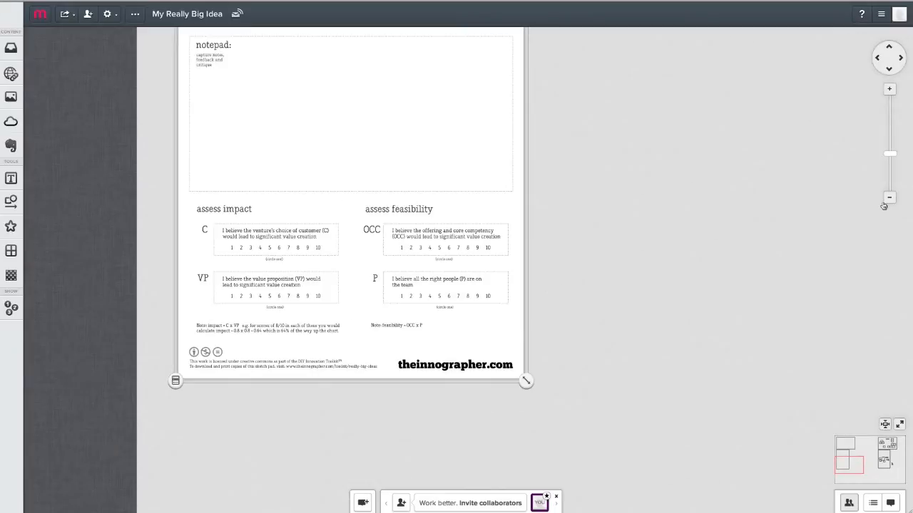
left_click(887, 198)
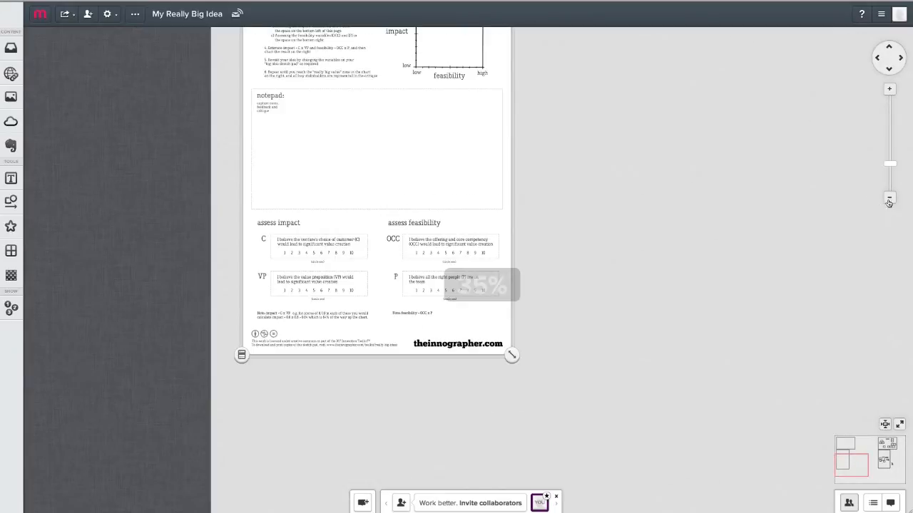
mouse_move(711, 102)
left_mouse_down()
mouse_move(634, 122)
mouse_move(568, 346)
mouse_move(515, 401)
left_mouse_up()
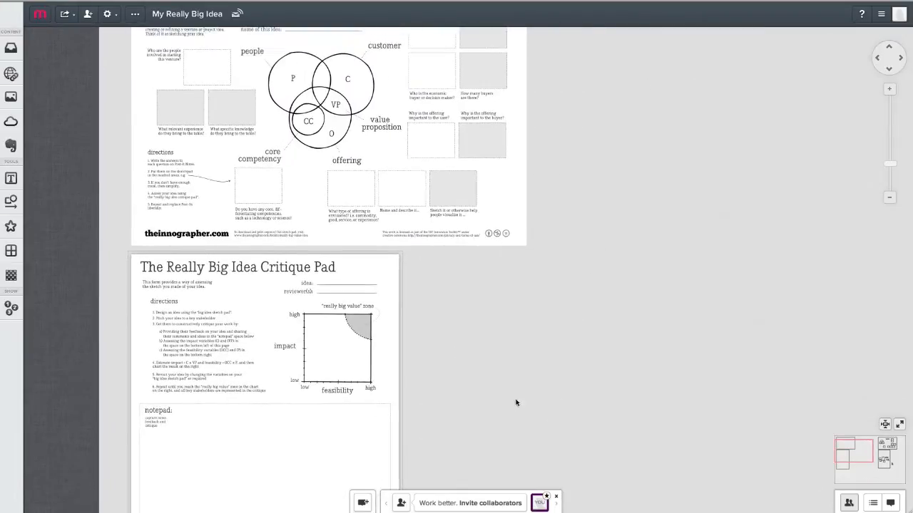
mouse_move(586, 190)
left_mouse_down()
mouse_move(534, 227)
mouse_move(519, 216)
left_mouse_up()
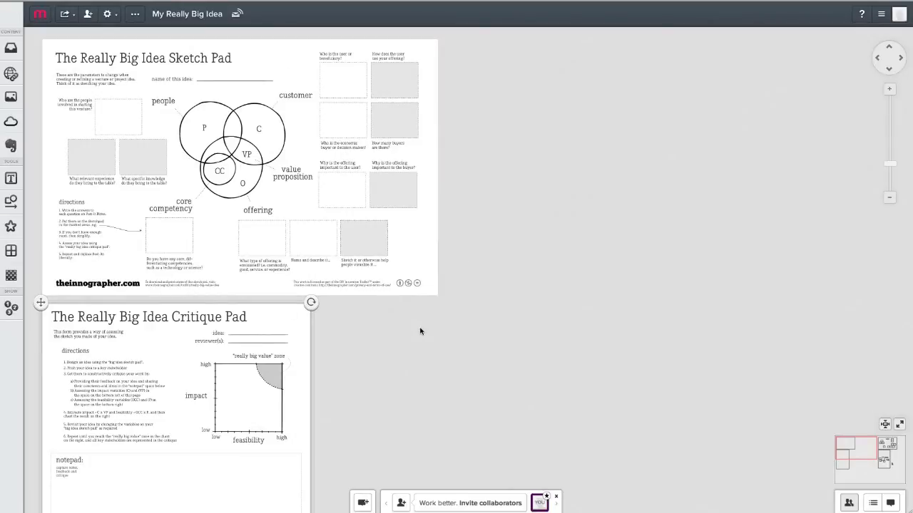
scroll(422, 330, "down", 5)
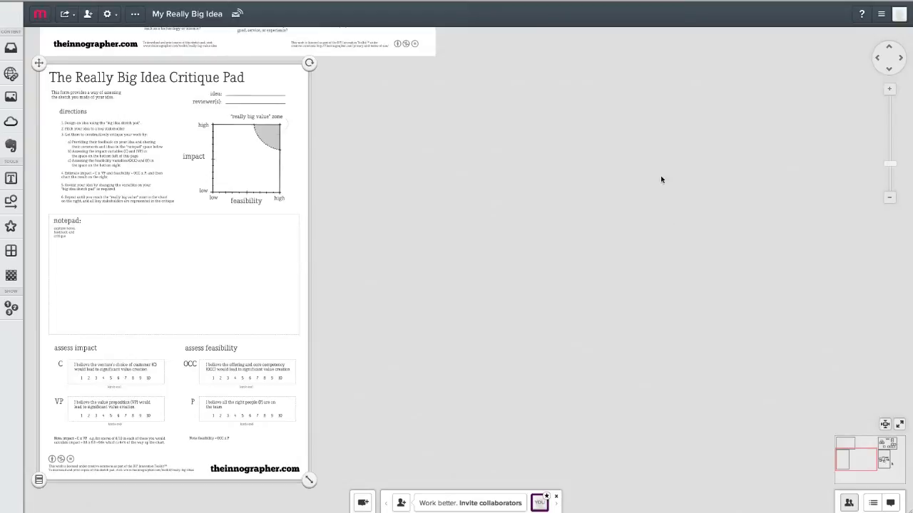
Step: Examine the answers on the completed Really Big Idea Sketch Pad example for Givyup.org
mouse_move(701, 111)
left_mouse_down()
mouse_move(678, 142)
mouse_move(637, 283)
mouse_move(601, 326)
left_mouse_up()
mouse_move(742, 236)
left_mouse_down()
mouse_move(564, 222)
mouse_move(404, 279)
mouse_move(295, 338)
mouse_move(47, 274)
left_mouse_up()
left_click_drag(579, 172, 496, 151)
left_click(889, 89)
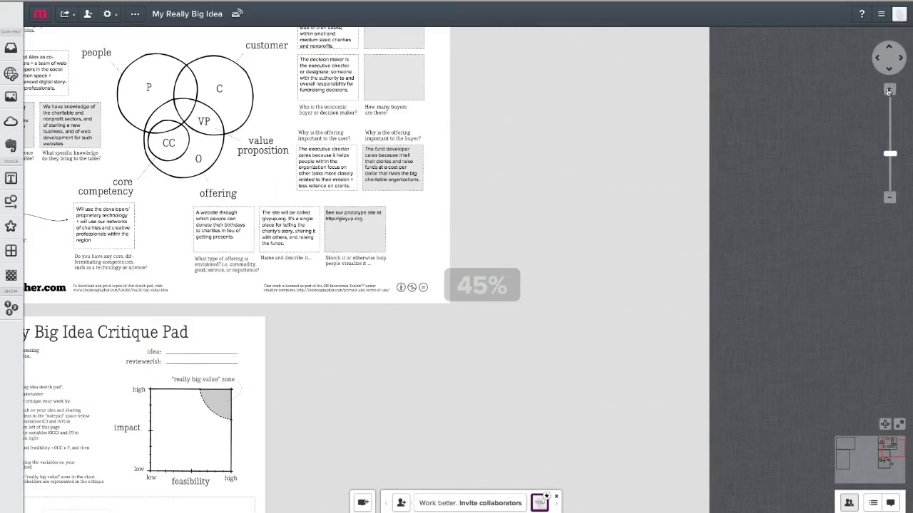
mouse_move(574, 131)
left_mouse_down()
mouse_move(682, 218)
mouse_move(721, 237)
mouse_move(741, 218)
left_mouse_up()
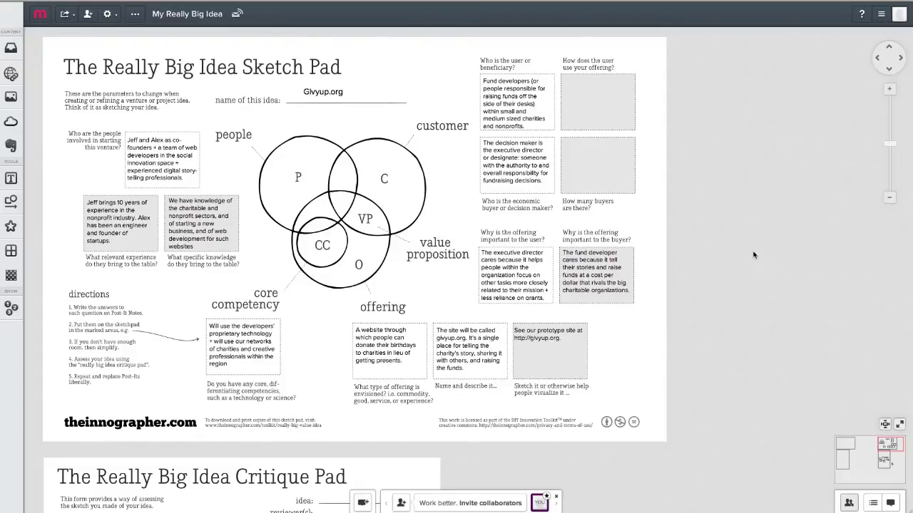
Step: Examine the feedback notes, video, comment and logo in the notepad area of the example Critique Pad
scroll(564, 467, "down", 10)
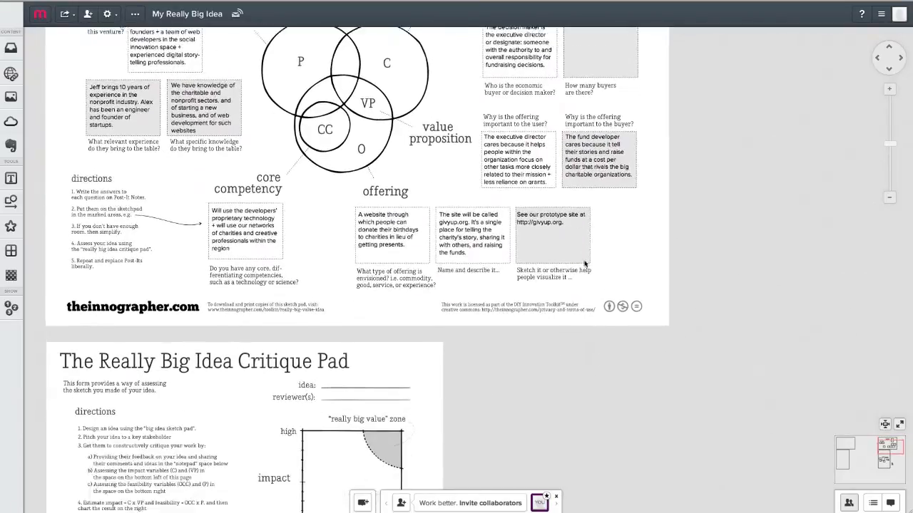
scroll(584, 84, "down", 3)
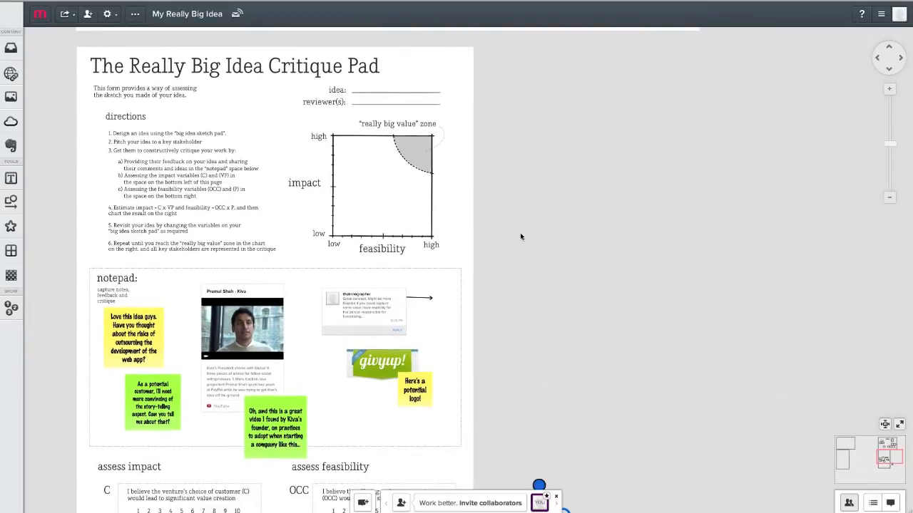
left_click_drag(527, 197, 536, 235)
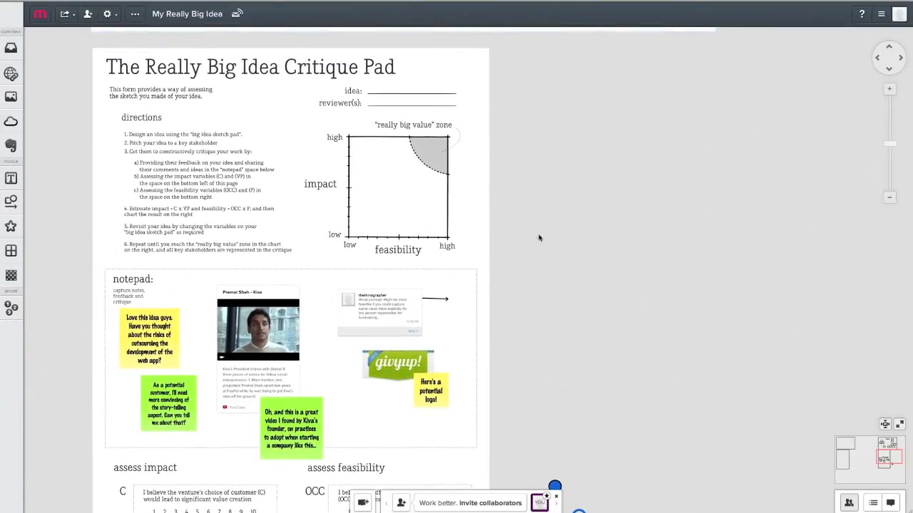
left_click(889, 90)
left_click(889, 90)
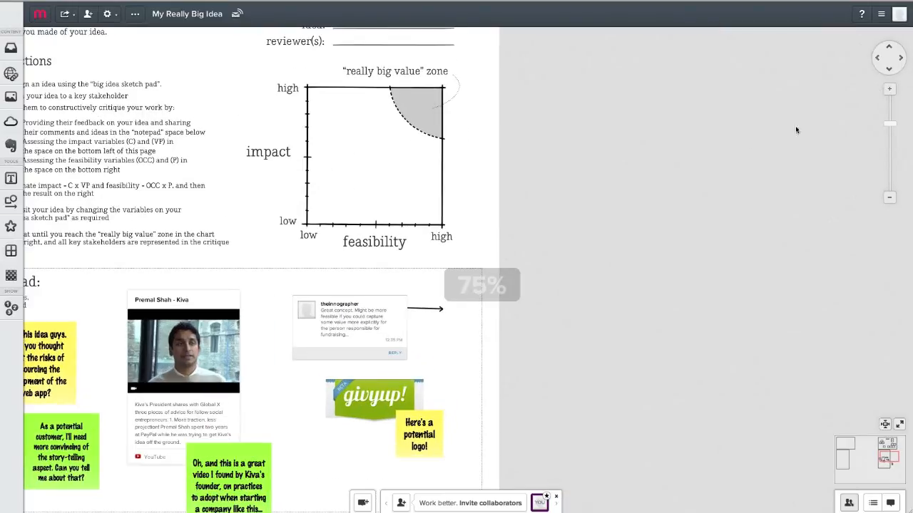
left_click_drag(587, 300, 679, 172)
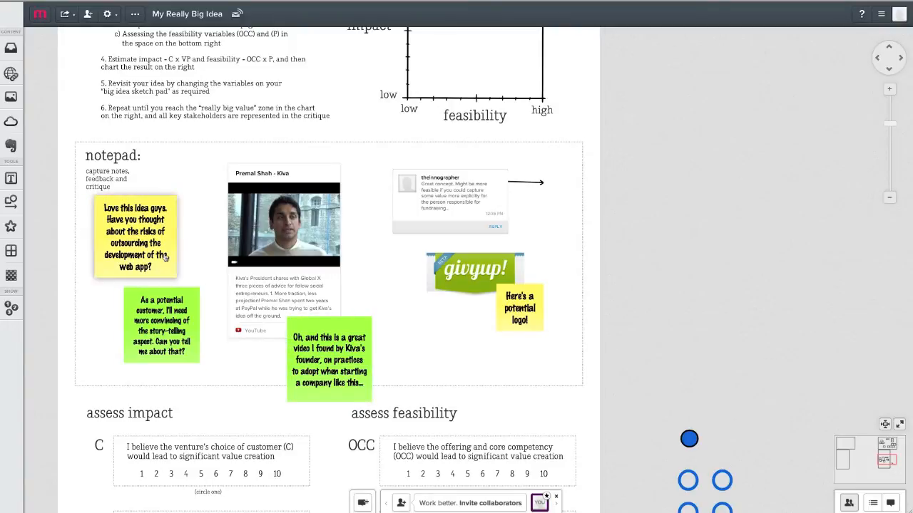
Step: Examine the available text and sticky note styles, the notepad's video card and the web content option for adding links
left_click(14, 181)
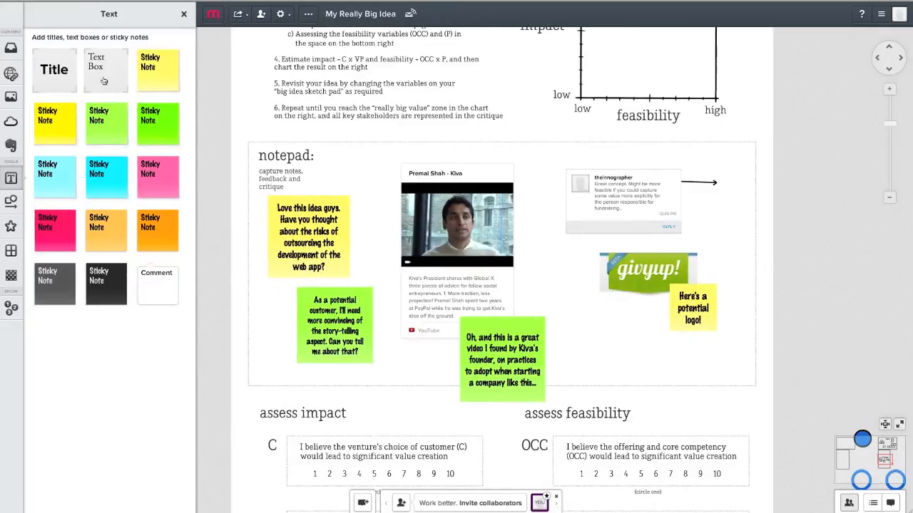
left_click(183, 14)
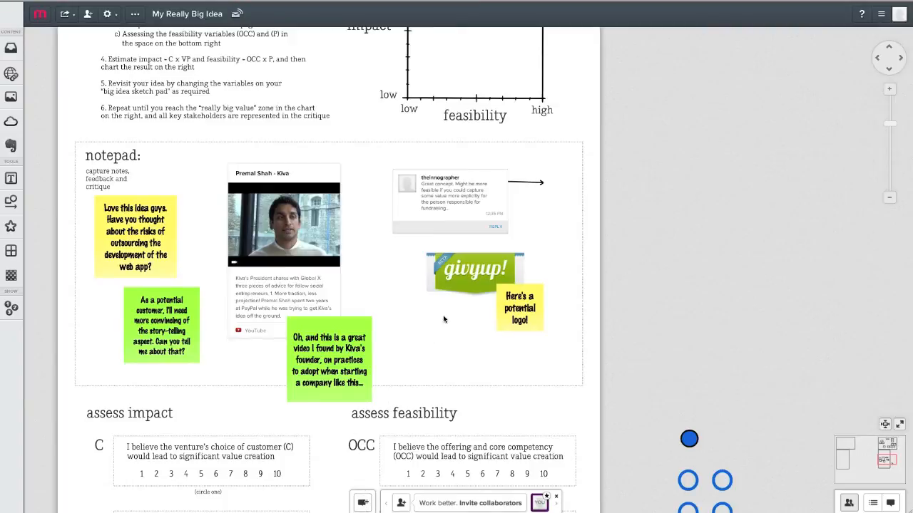
left_click(291, 218)
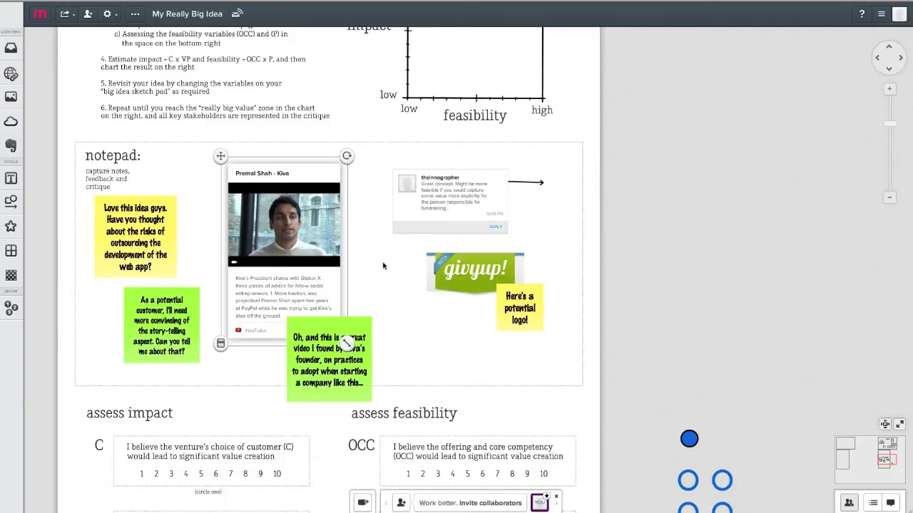
left_click(656, 263)
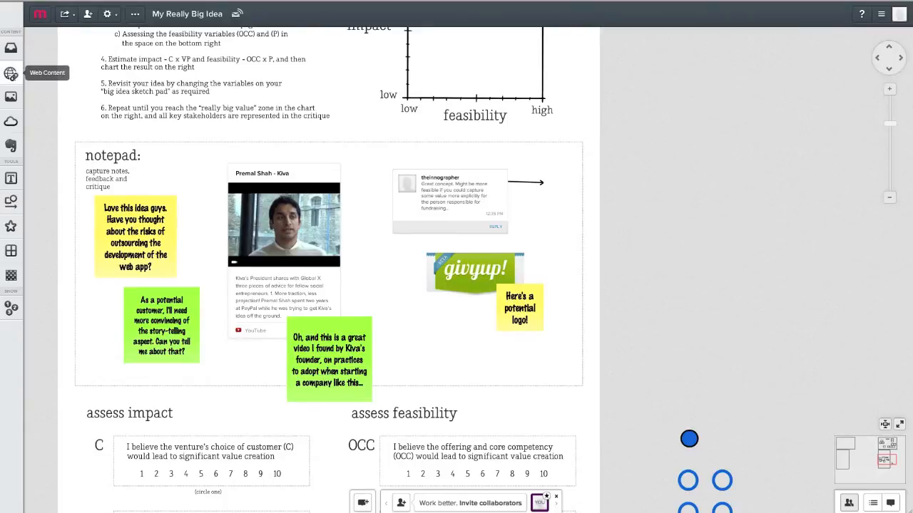
left_click(10, 73)
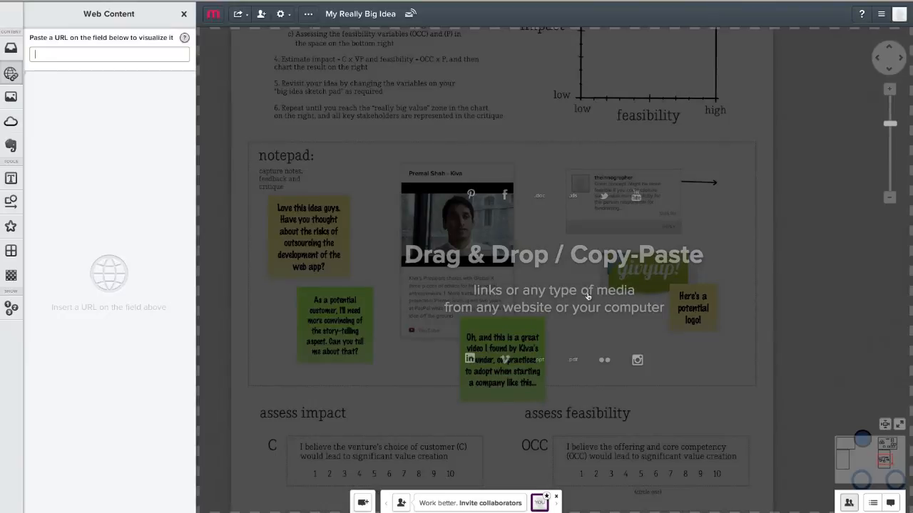
left_click(183, 16)
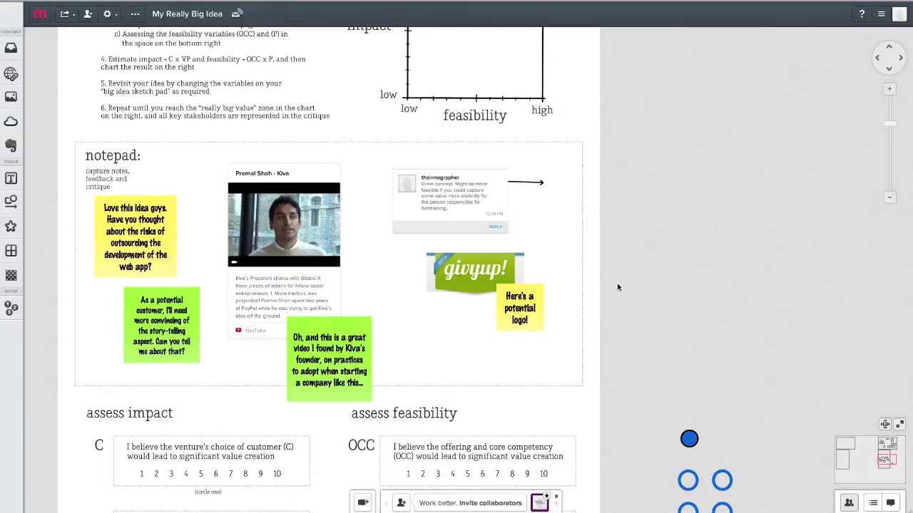
Step: Place blue circles around 8 on both impact scales, customer (C) and value proposition (VP)
scroll(619, 275, "down", 1)
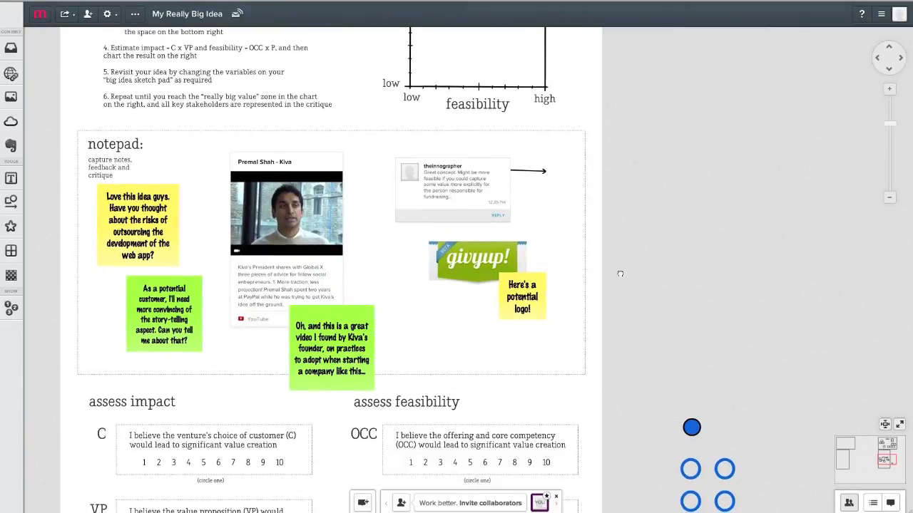
scroll(620, 274, "down", 8)
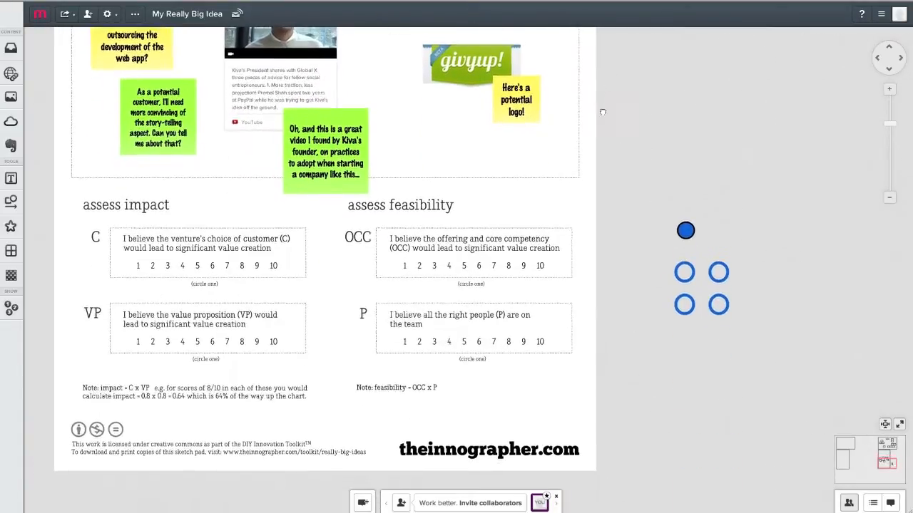
left_click_drag(620, 264, 624, 204)
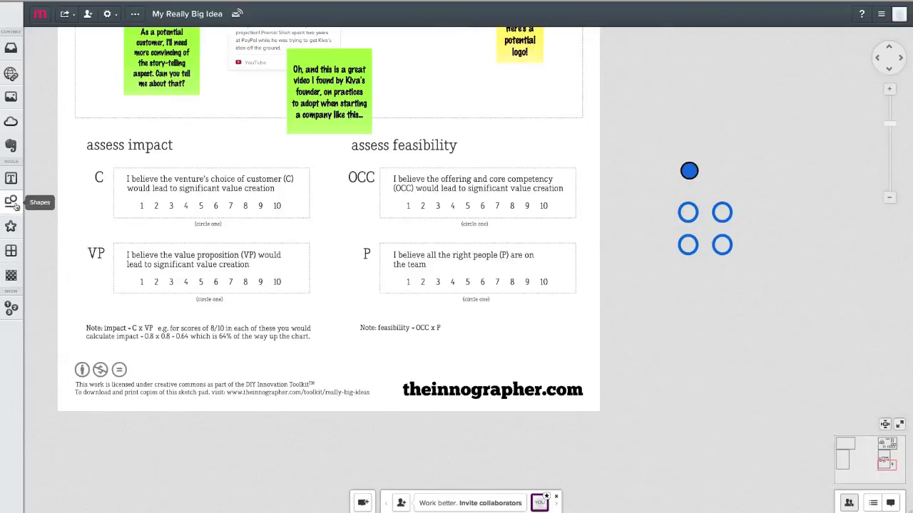
left_click_drag(688, 213, 245, 206)
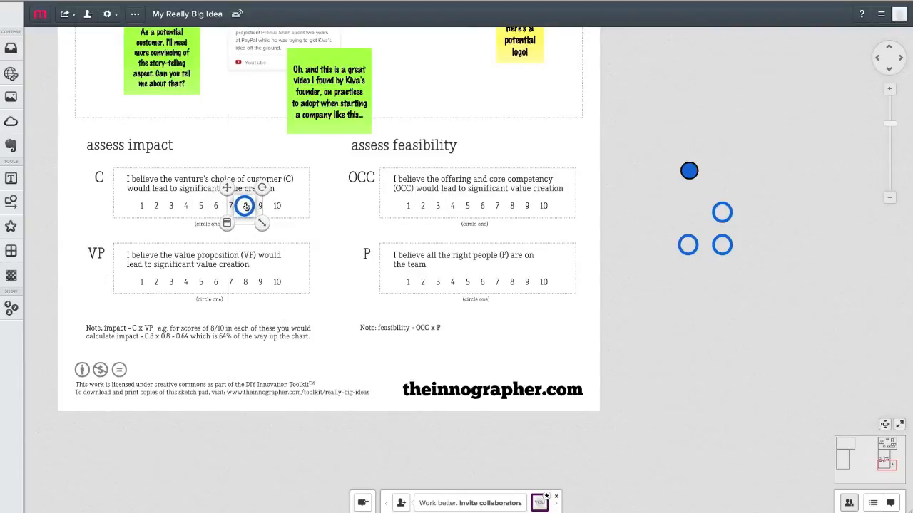
left_click_drag(246, 214, 247, 214)
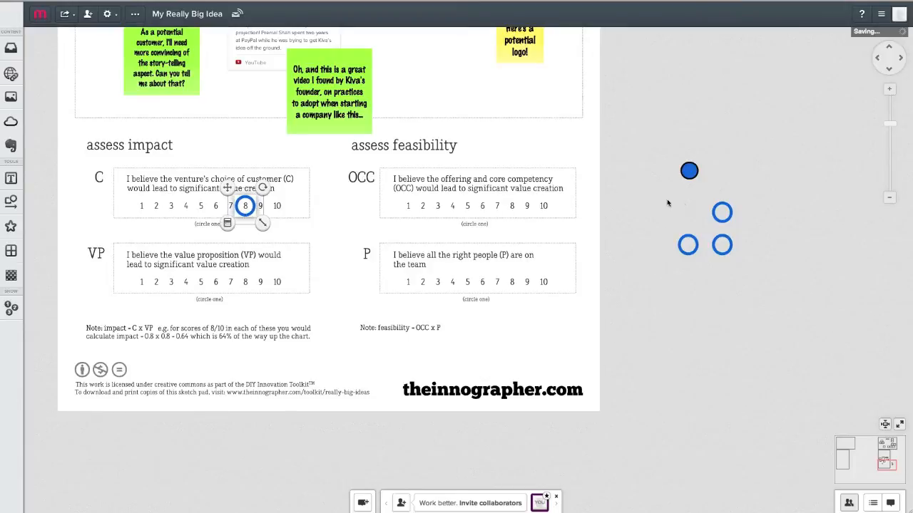
left_click(648, 211)
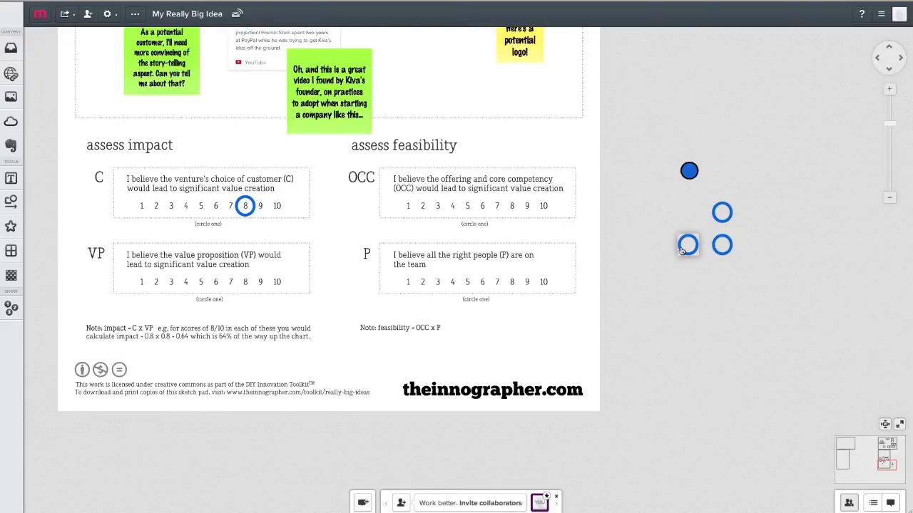
left_click_drag(687, 245, 244, 283)
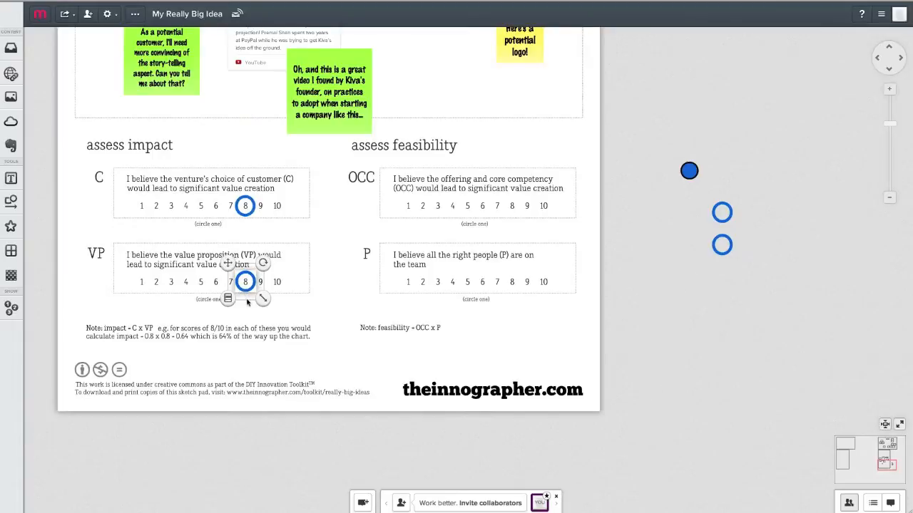
left_click(572, 253)
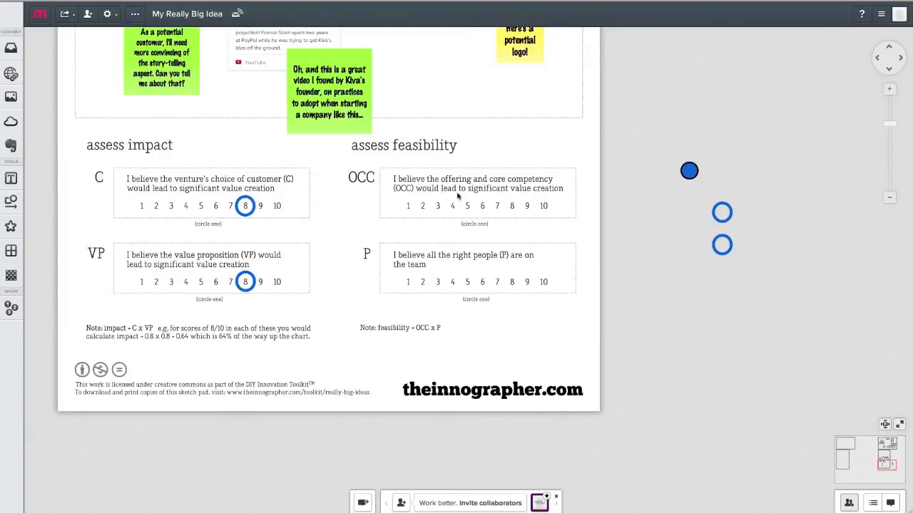
Step: Place the remaining blue circles around 10 on the OCC scale and 5 on the people (P) scale
left_click_drag(720, 212, 544, 208)
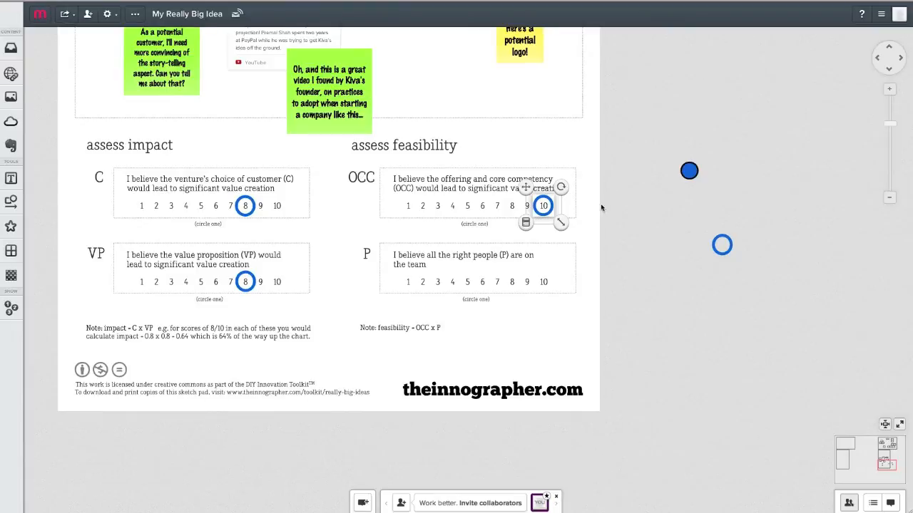
left_click(642, 254)
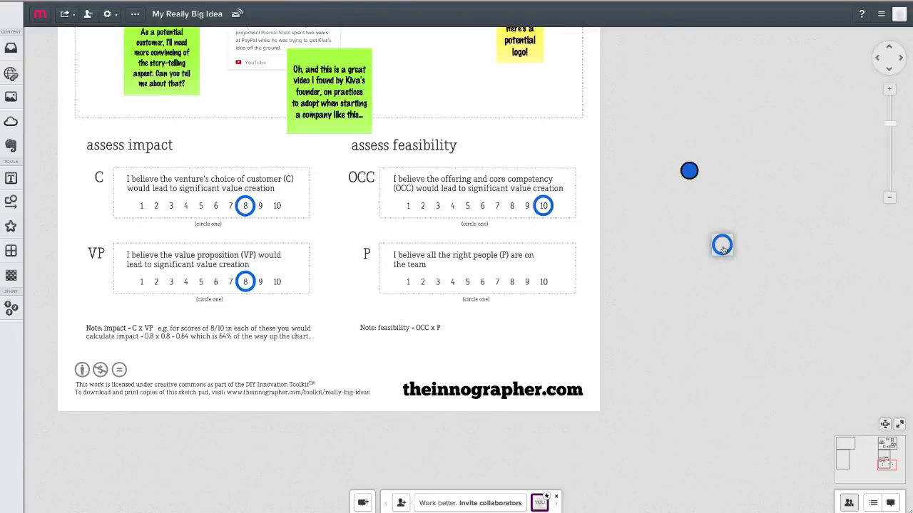
left_click_drag(722, 245, 468, 282)
left_click(657, 273)
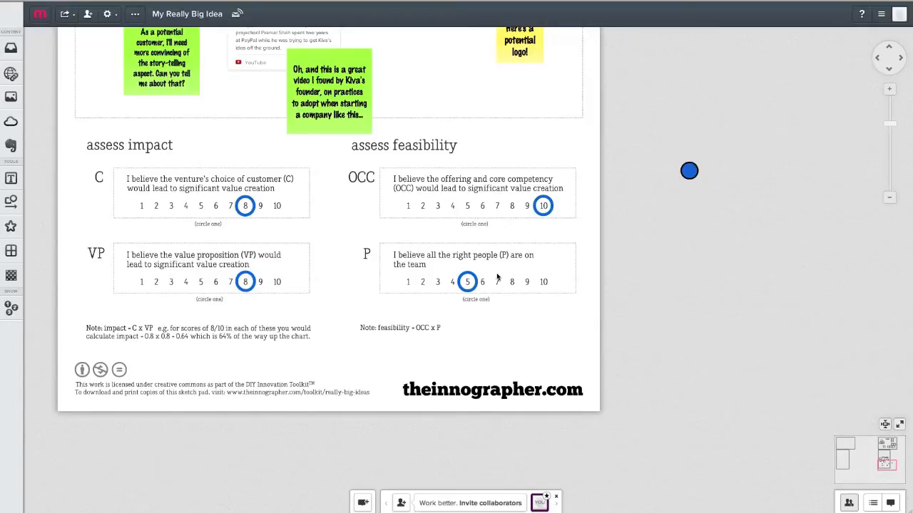
Step: Shrink the browser window to make room beside the scored scales and switch to the drawing program's blank canvas
left_click(889, 88)
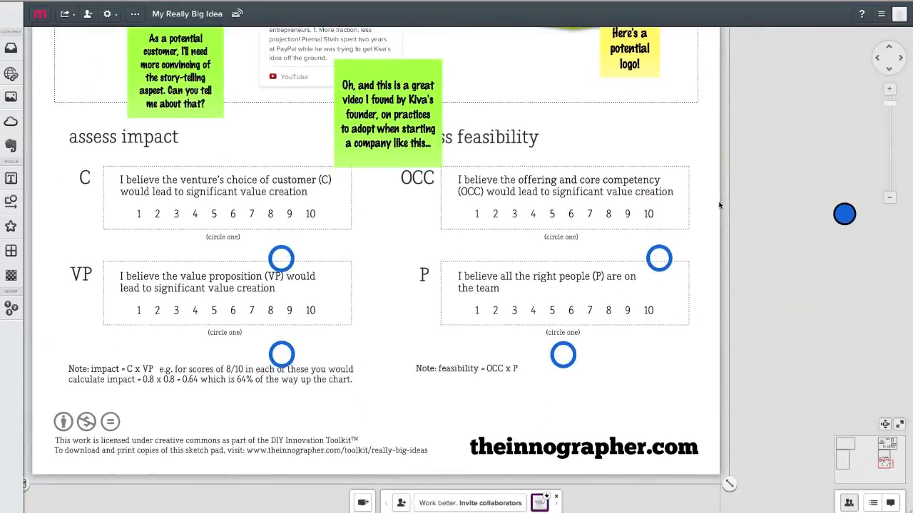
left_click_drag(762, 296, 734, 161)
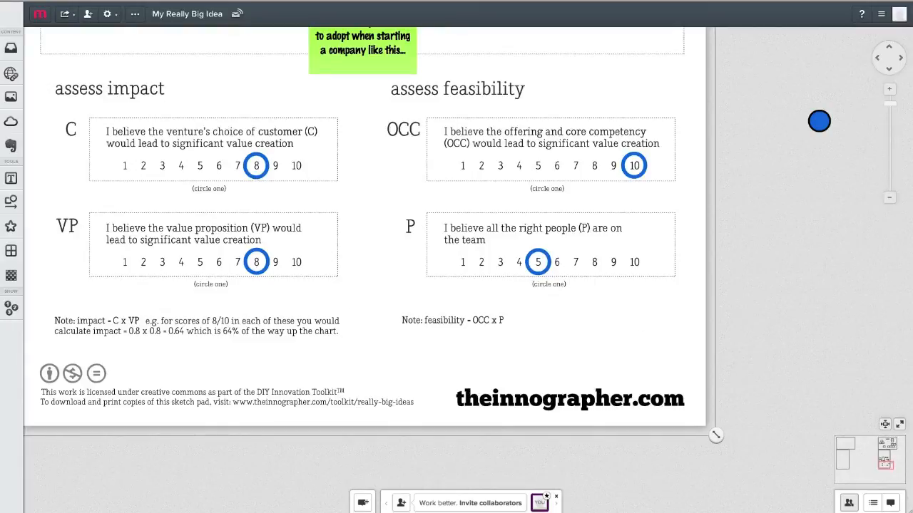
left_click_drag(911, 512, 730, 505)
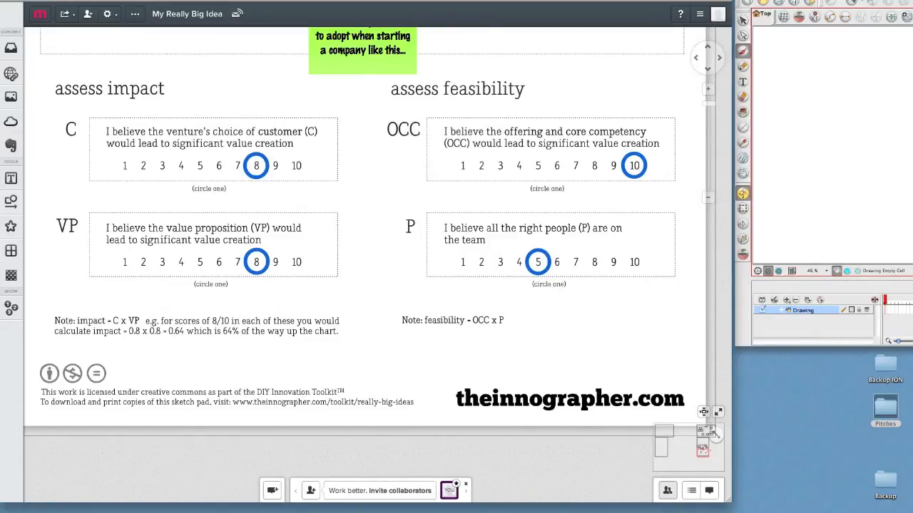
left_click(739, 1)
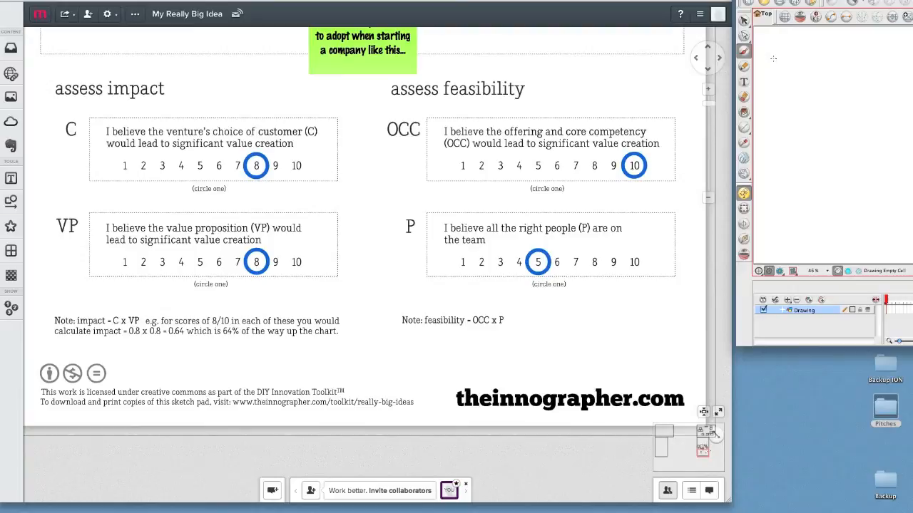
Step: Handwrite the impact calculation on the blank canvas: impact = C x VP = 0.8 x 0.8 = 0.64
mouse_move(766, 48)
left_mouse_down()
mouse_move(767, 64)
mouse_move(775, 54)
mouse_move(809, 62)
left_mouse_up()
left_click_drag(804, 52, 812, 50)
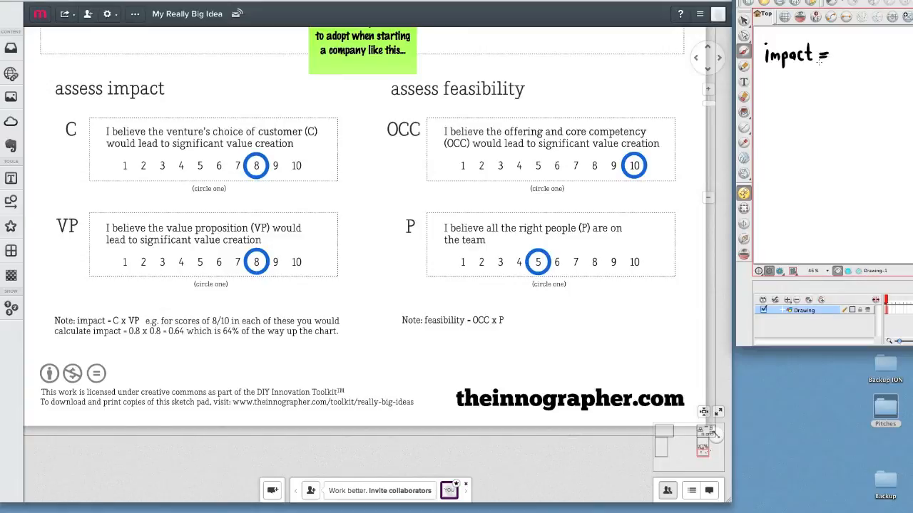
mouse_move(849, 50)
left_mouse_down()
mouse_move(846, 66)
mouse_move(875, 52)
left_mouse_up()
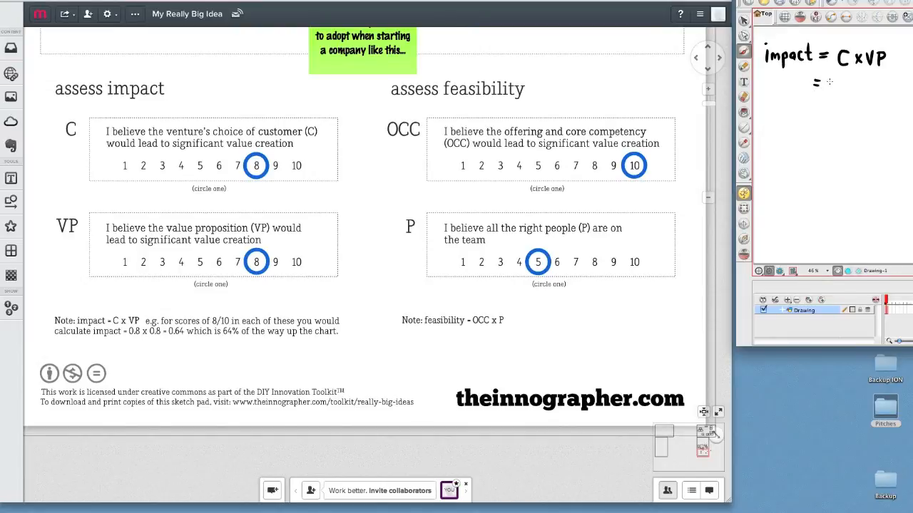
left_click_drag(827, 84, 842, 87)
mouse_move(867, 83)
left_mouse_down()
mouse_move(861, 88)
mouse_move(880, 81)
left_mouse_up()
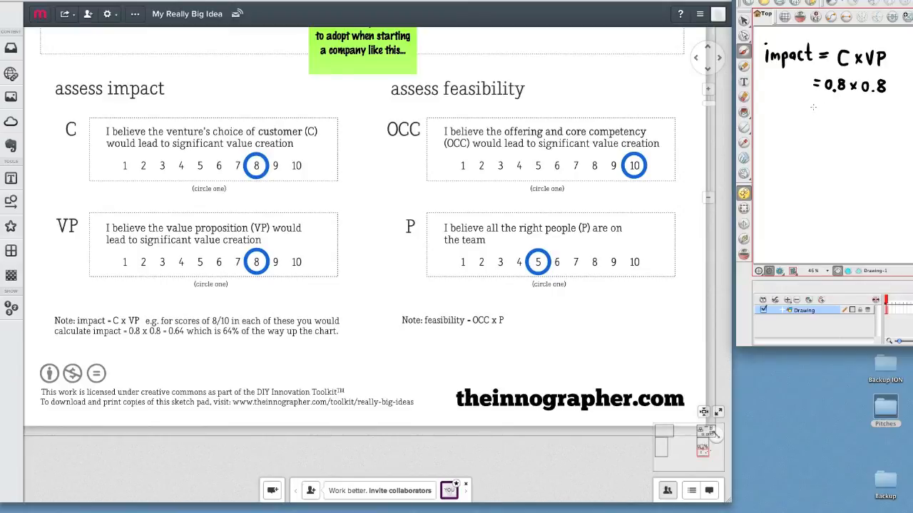
left_click_drag(828, 107, 861, 109)
Step: Handwrite the feasibility calculation below the impact one: feasibility = OCC x P = 1.0 x 0.5 = 0.50
mouse_move(767, 147)
left_mouse_down()
mouse_move(760, 158)
mouse_move(810, 158)
mouse_move(829, 166)
mouse_move(827, 178)
mouse_move(848, 164)
left_mouse_up()
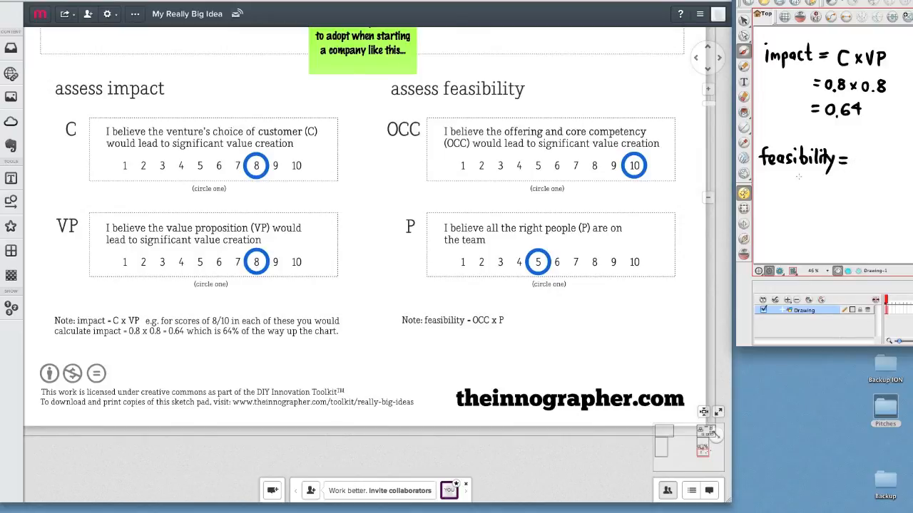
mouse_move(791, 183)
left_mouse_down()
mouse_move(795, 177)
mouse_move(826, 188)
left_mouse_up()
mouse_move(850, 176)
left_mouse_down()
mouse_move(850, 191)
mouse_move(852, 184)
left_mouse_up()
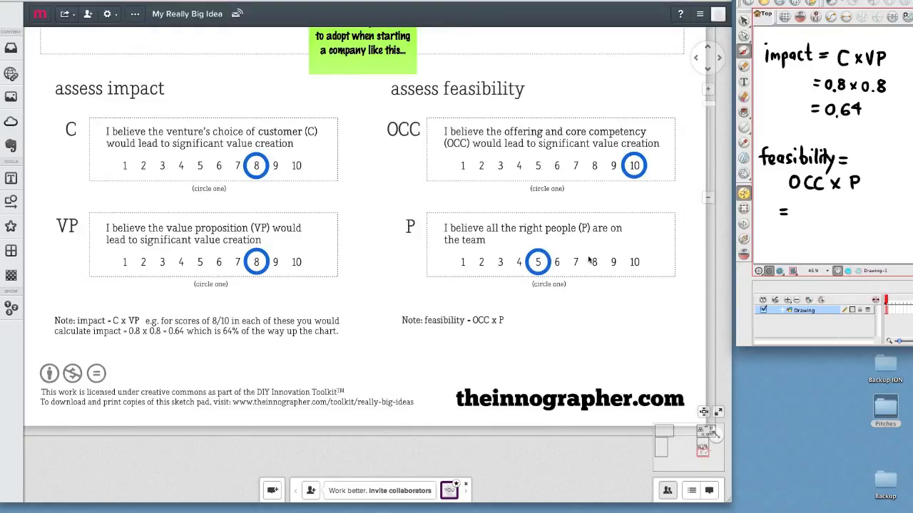
mouse_move(798, 206)
left_mouse_down()
mouse_move(799, 216)
mouse_move(814, 206)
left_mouse_up()
left_click_drag(847, 206, 856, 209)
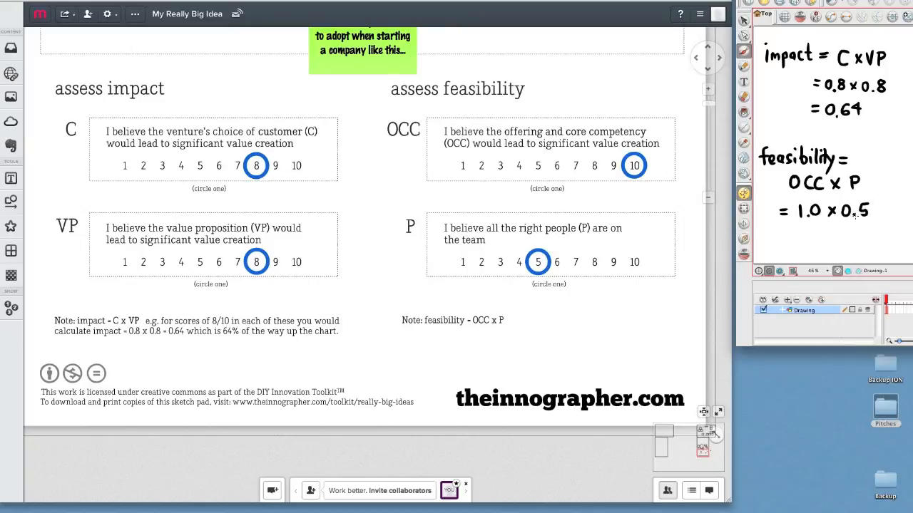
mouse_move(798, 231)
left_mouse_down()
mouse_move(827, 238)
mouse_move(831, 230)
left_mouse_up()
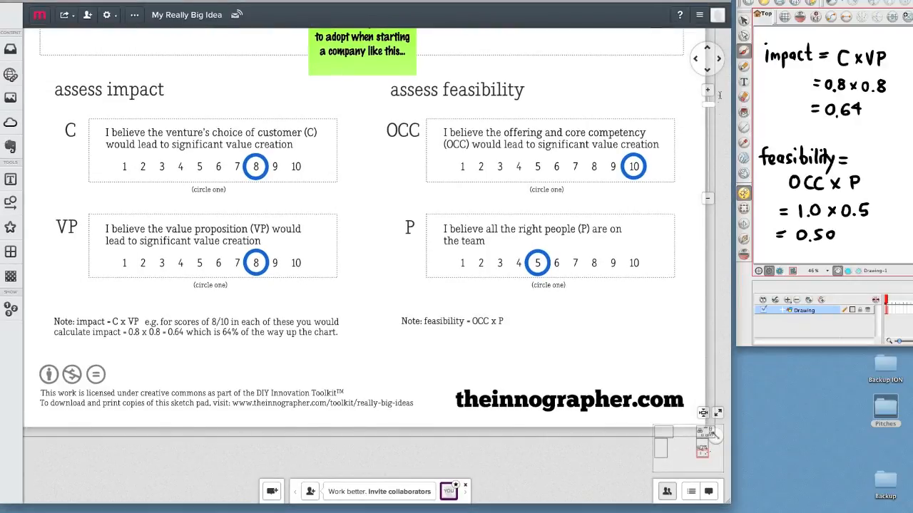
Step: Switch to the mural and move the solid blue dot onto the critique chart at feasibility 0.50 and impact 0.64
left_click_drag(574, 452, 502, 503)
left_click_drag(660, 147, 630, 361)
left_click_drag(634, 74, 609, 357)
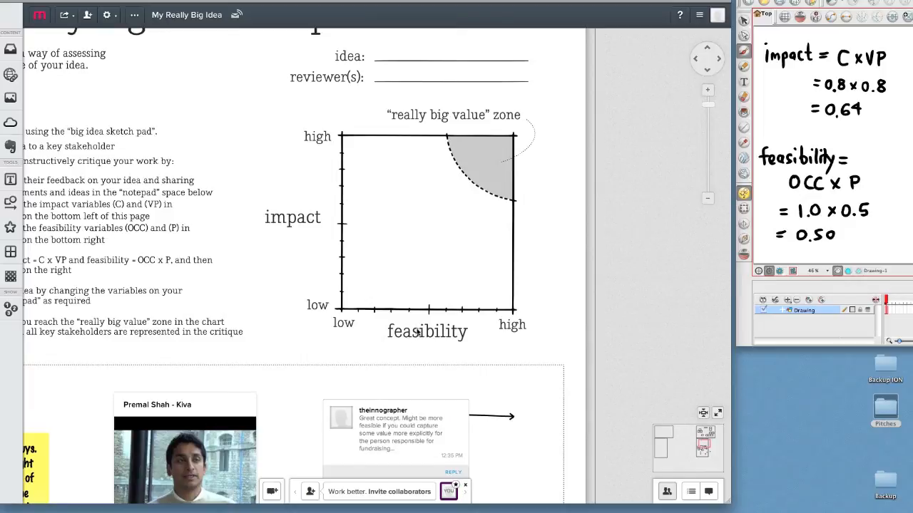
scroll(612, 295, "down", 6)
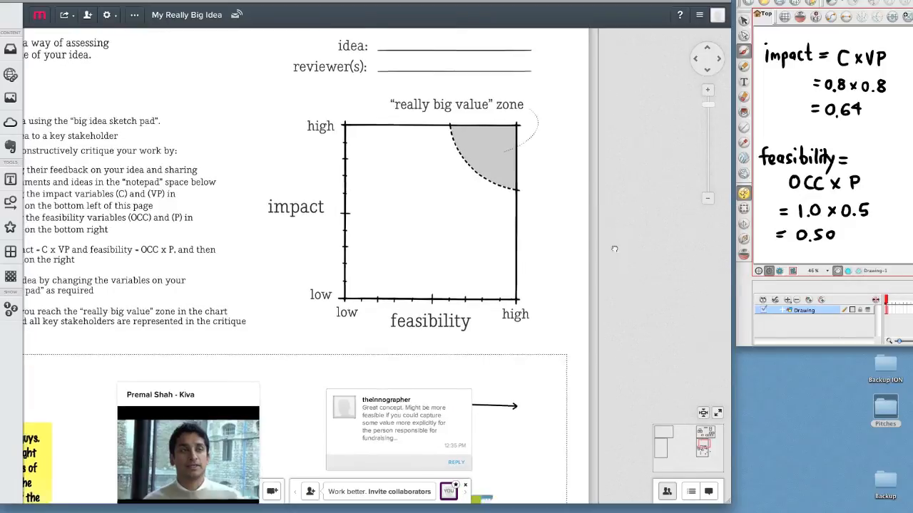
scroll(585, 286, "down", 5)
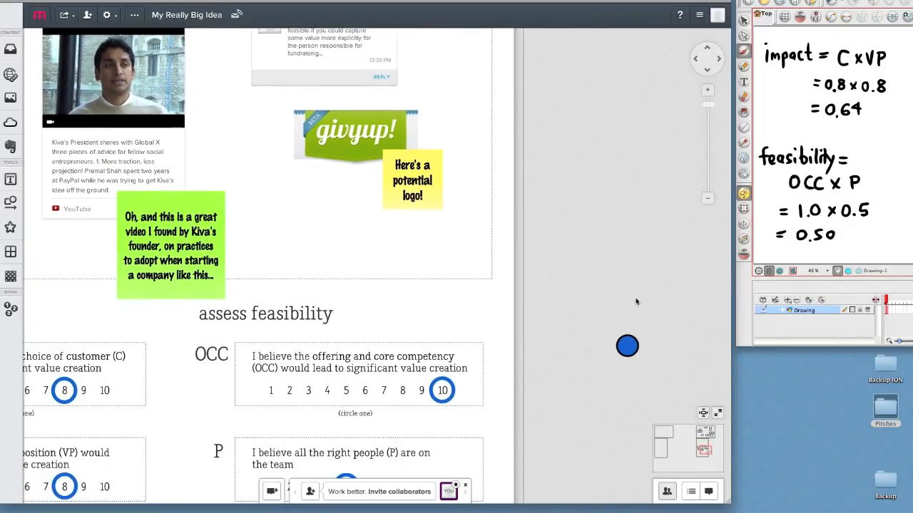
left_click_drag(628, 346, 546, 35)
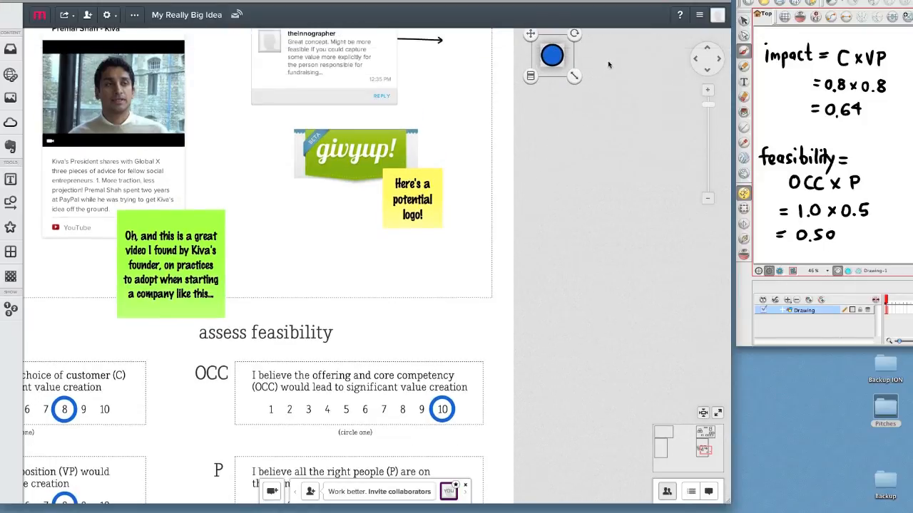
left_click_drag(609, 55, 305, 240)
left_click_drag(342, 231, 369, 233)
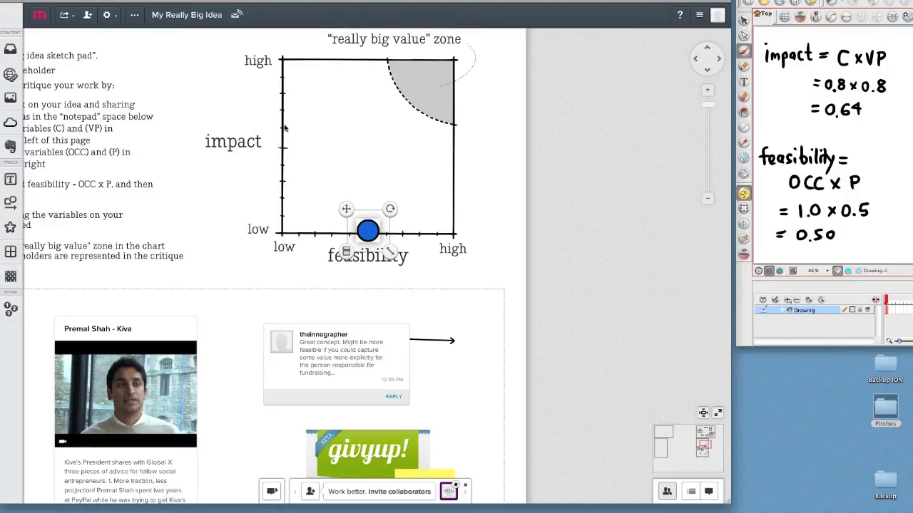
left_click_drag(367, 229, 370, 123)
left_click(573, 124)
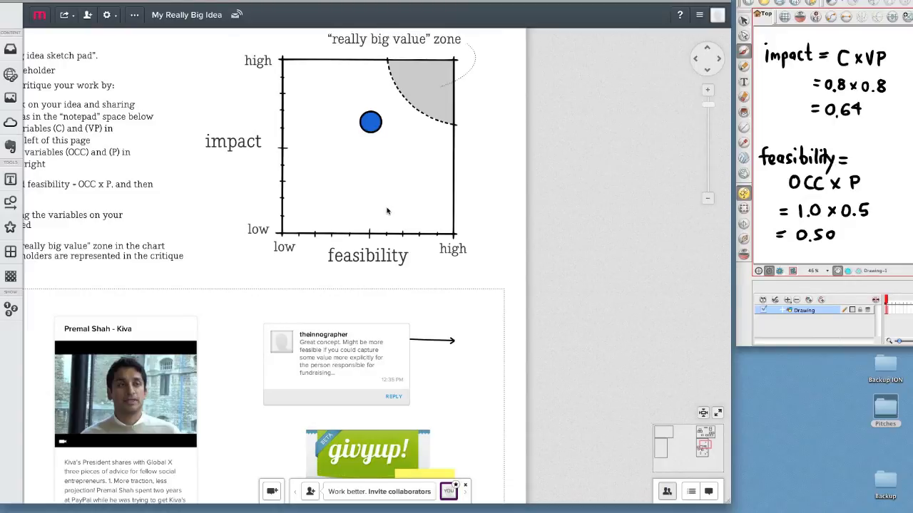
Step: Duplicate the blue dot three times on the critique chart, placing copies to its right, directly above it and just up and to its right
left_click(371, 124)
key("super+v")
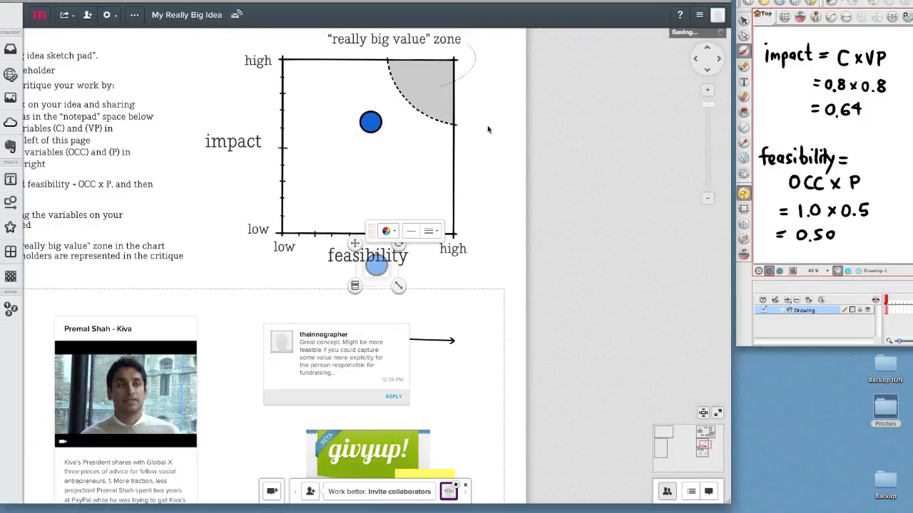
left_click_drag(378, 263, 417, 127)
key("super+v")
left_click_drag(377, 265, 371, 81)
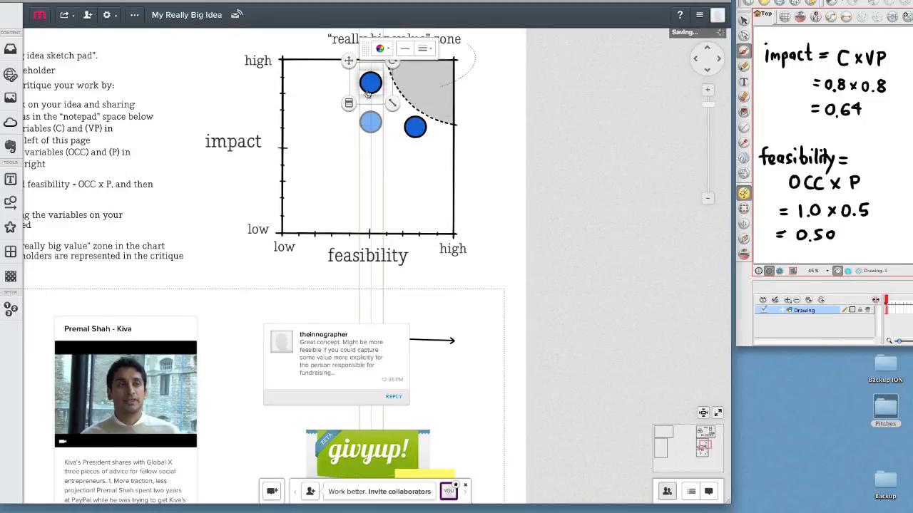
key("super+v")
left_click_drag(378, 265, 385, 112)
left_click(574, 148)
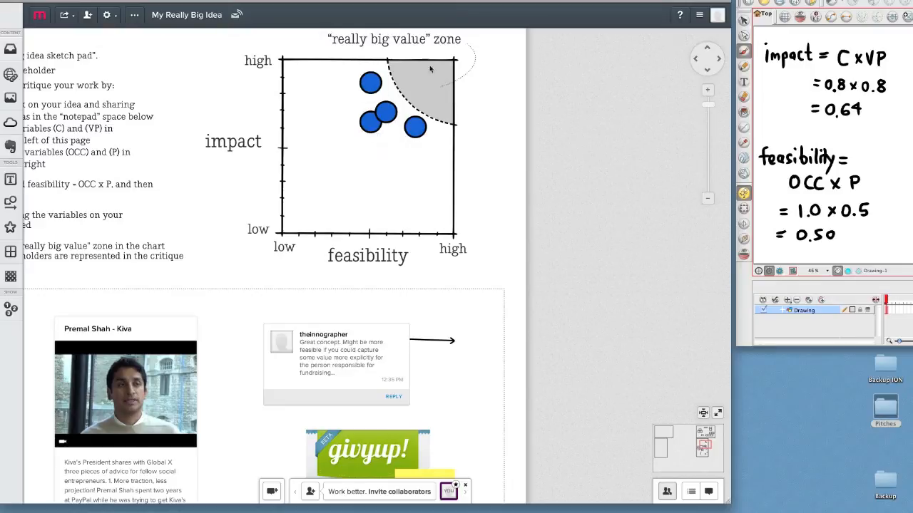
Step: Widen the browser window to full screen width with the whole upper part of the critique pad in view
left_click(708, 199)
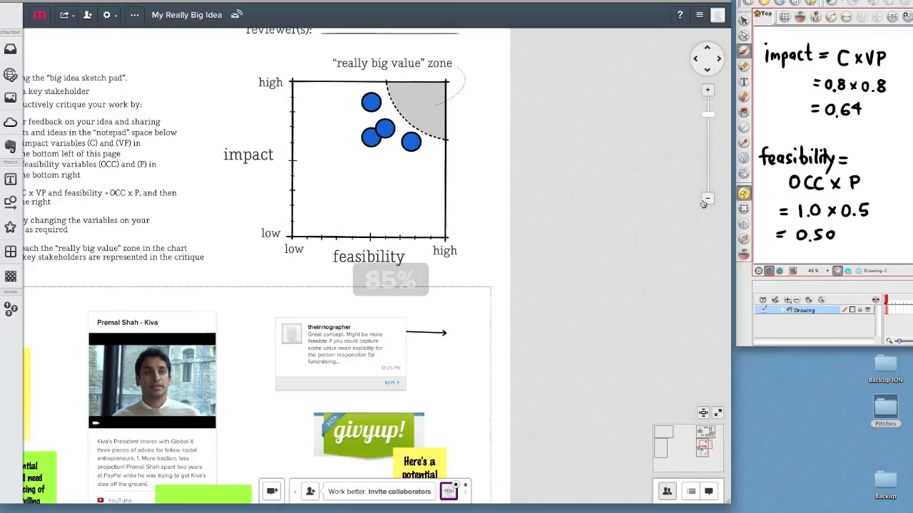
left_click(706, 202)
left_click(706, 202)
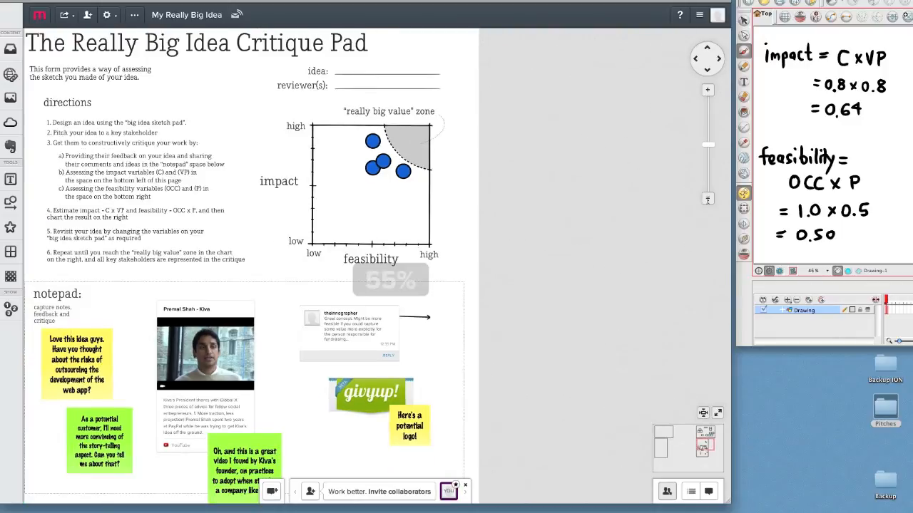
left_click(706, 201)
left_click(705, 201)
left_click_drag(729, 504, 909, 507)
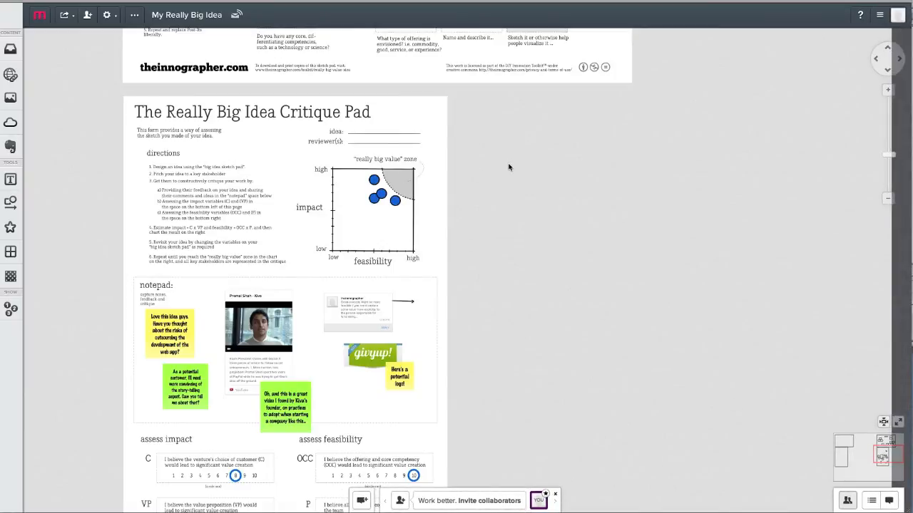
Step: Review the sketch pad's people, customer, value proposition and offering notes against the critique pad's chart, notepad and scored scales
mouse_move(509, 172)
left_mouse_down()
mouse_move(540, 321)
mouse_move(538, 425)
mouse_move(530, 351)
left_mouse_up()
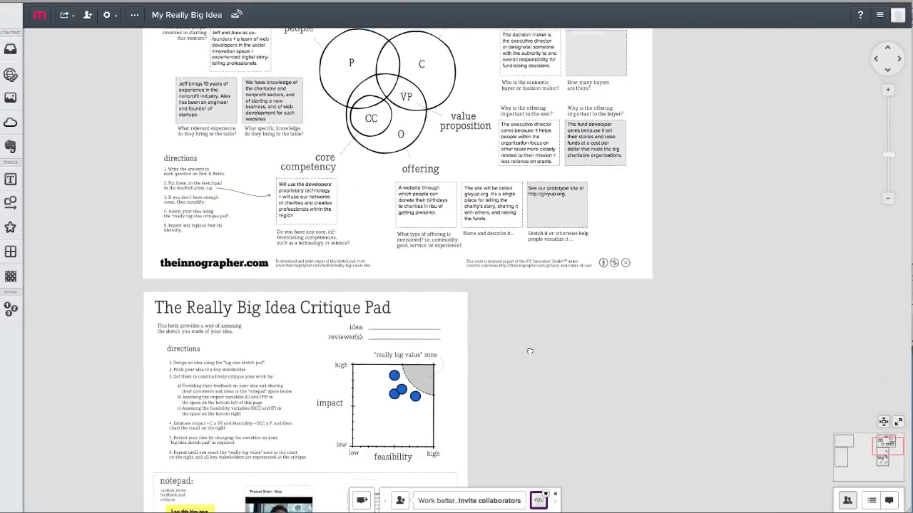
left_click_drag(546, 392, 516, 97)
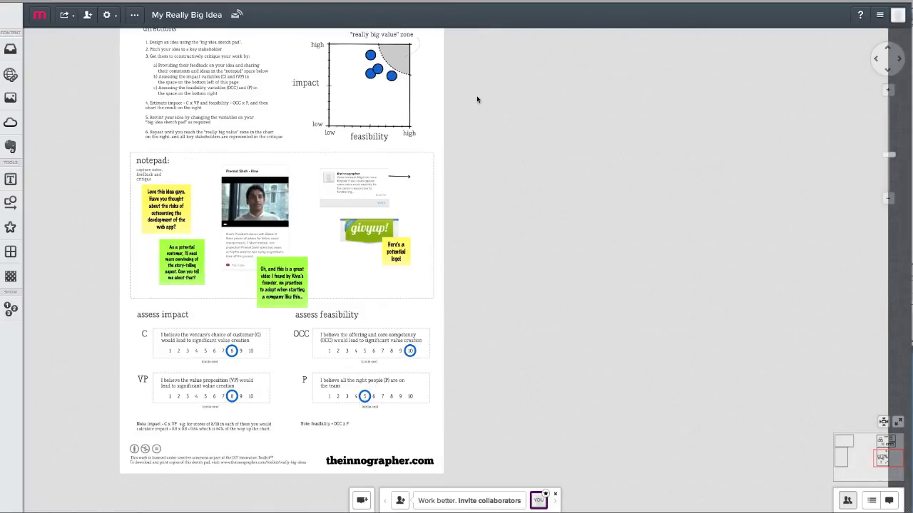
scroll(477, 105, "up", 10)
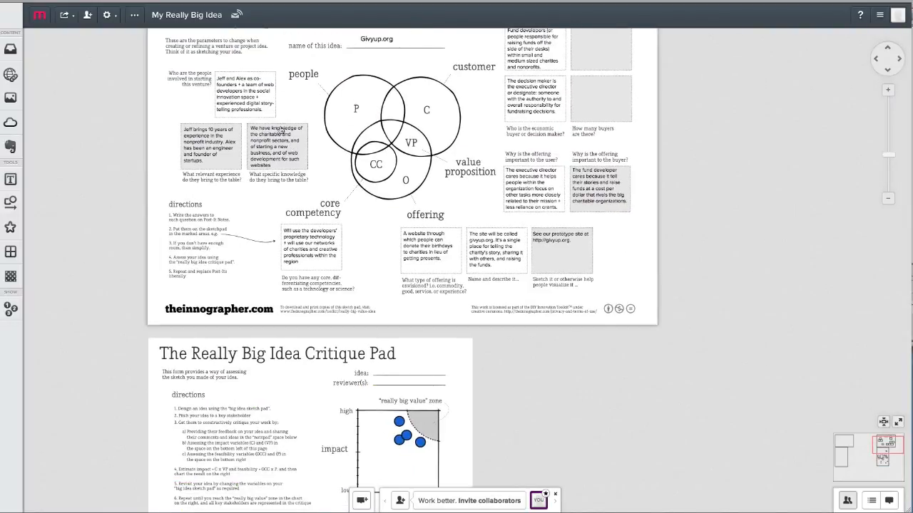
mouse_move(495, 322)
left_mouse_down()
mouse_move(457, 212)
mouse_move(456, 152)
left_mouse_up()
left_click_drag(501, 273, 498, 66)
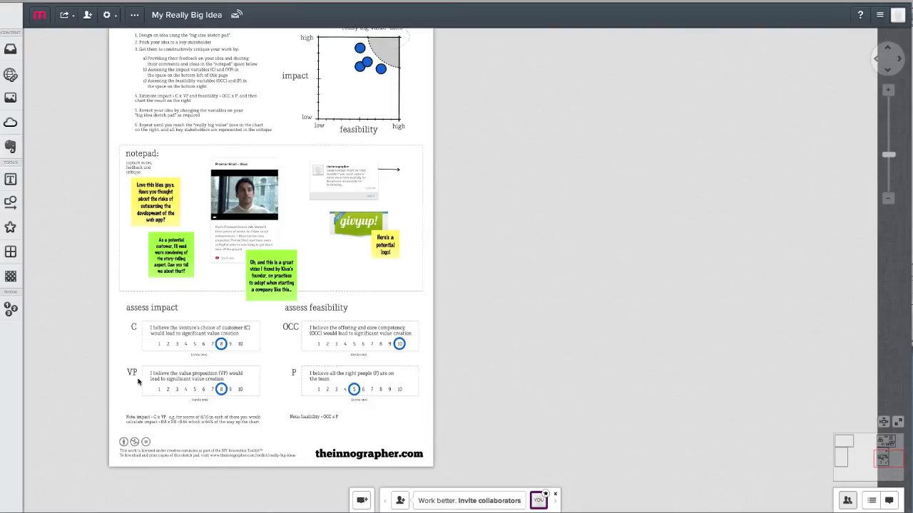
scroll(473, 171, "up", 5)
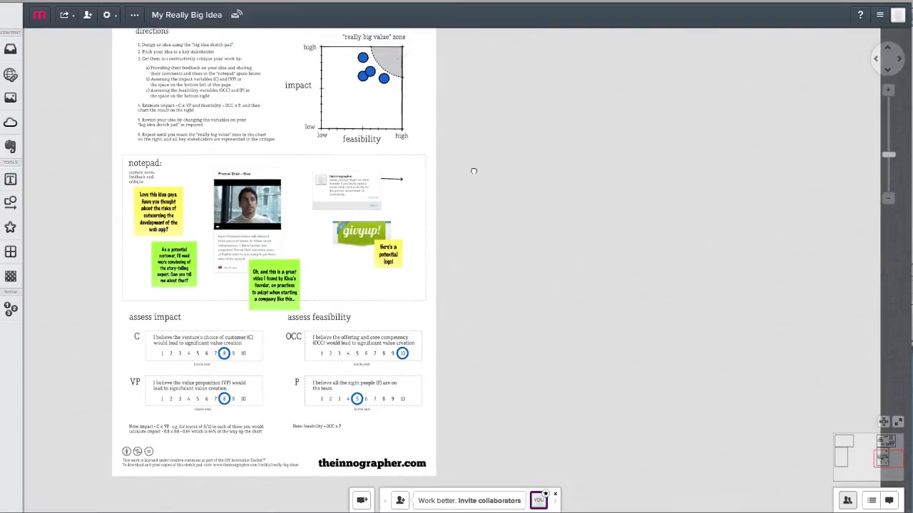
scroll(521, 389, "up", 1)
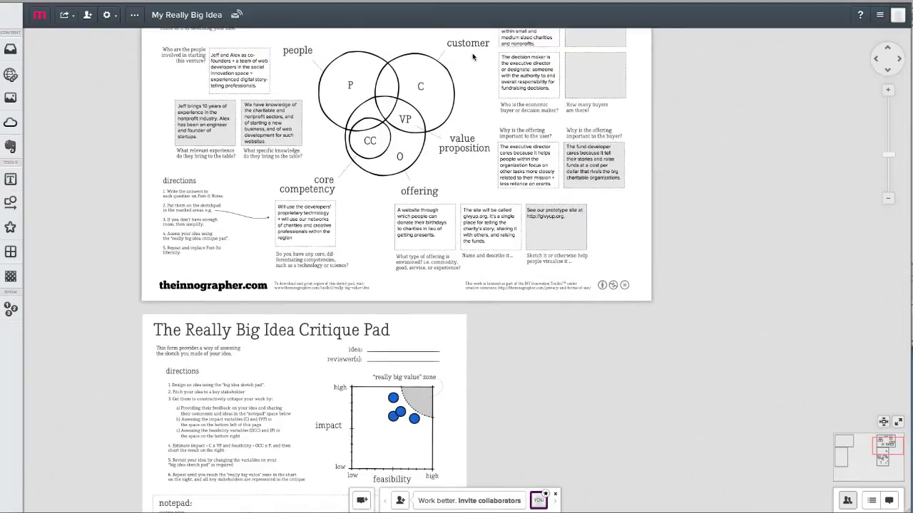
scroll(652, 140, "up", 1)
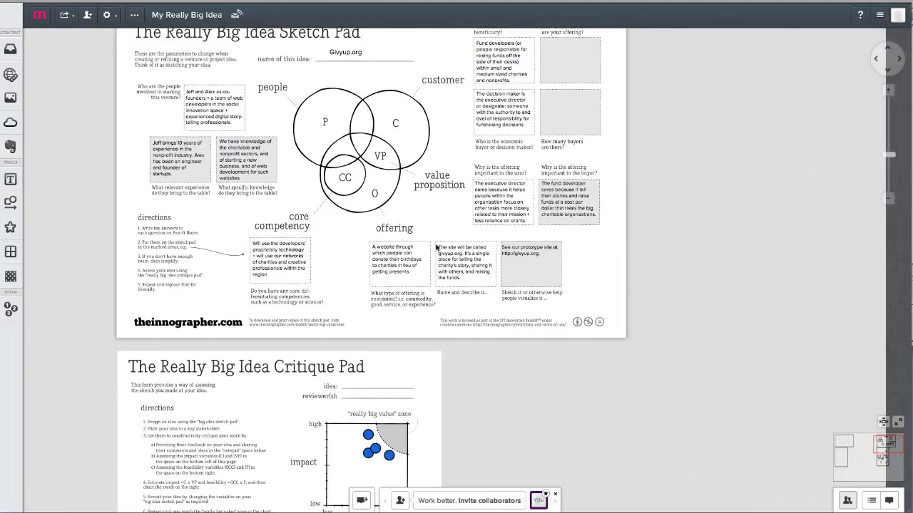
Step: Examine both pads together as an overview, followed by close views of the critique chart and the complete sketch pad
left_click(887, 200)
left_click(887, 200)
left_click_drag(631, 305, 395, 210)
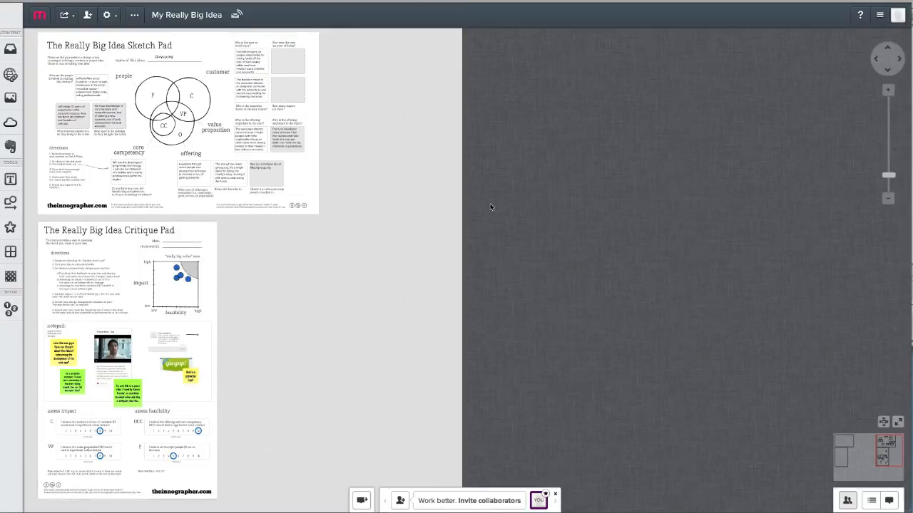
left_click(888, 91)
left_click(888, 91)
left_click(889, 90)
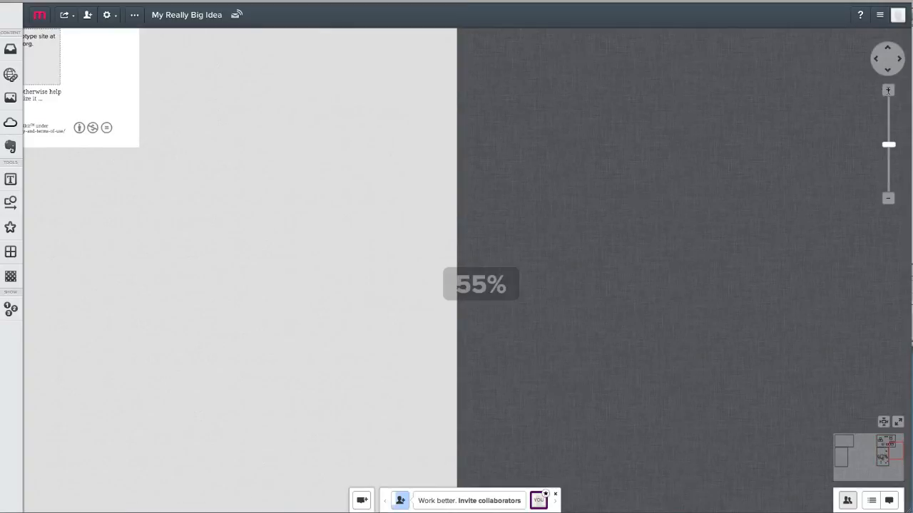
left_click(888, 91)
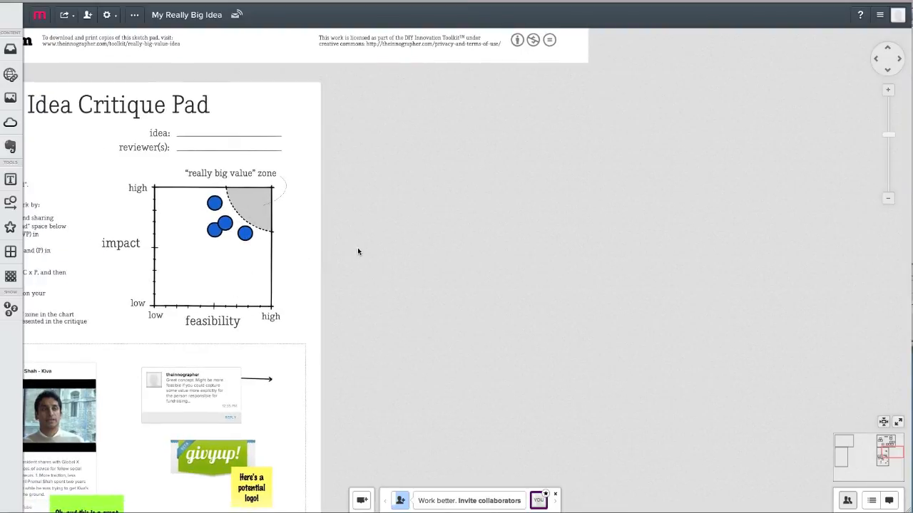
left_click_drag(373, 261, 503, 208)
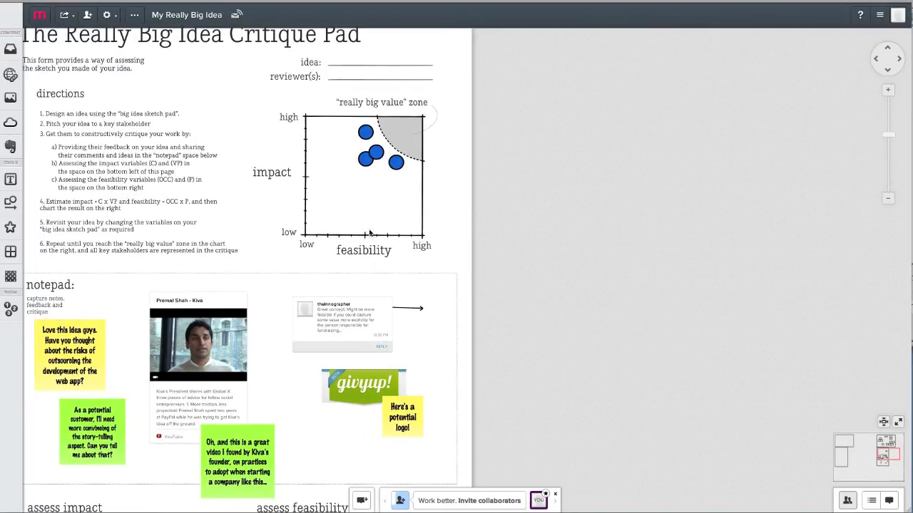
mouse_move(521, 93)
left_mouse_down()
mouse_move(522, 236)
mouse_move(543, 437)
left_mouse_up()
left_click_drag(794, 118, 834, 264)
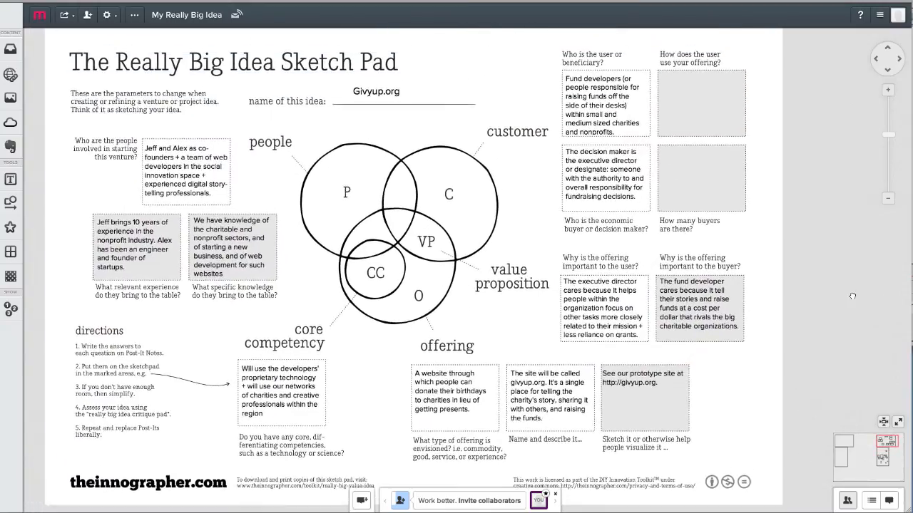